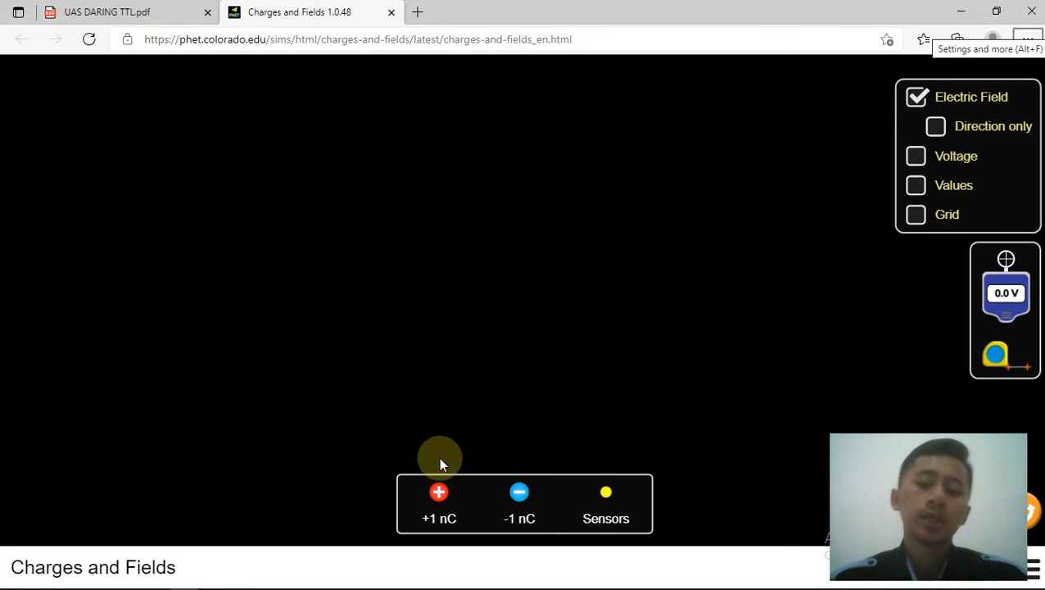
Step: Place a +1 nC and a -1 nC charge apart in the field, and swap the negative one for a second +1 nC charge
{"action": "left_click_drag", "start_coordinate": [439, 502], "coordinate": [331, 263]}
{"action": "left_click_drag", "start_coordinate": [520, 491], "coordinate": [601, 265]}
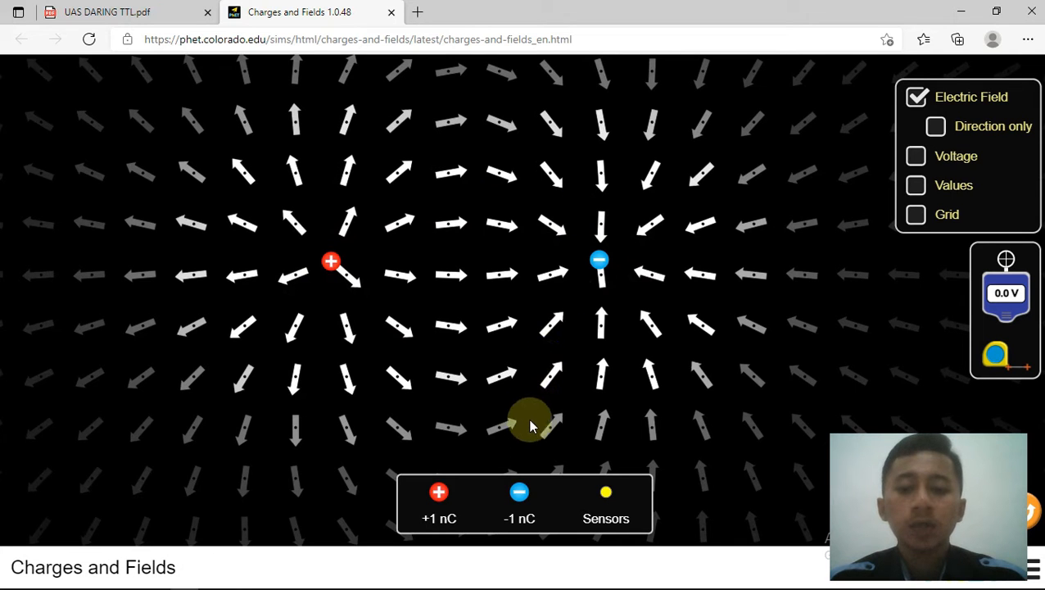
{"action": "left_click_drag", "start_coordinate": [600, 258], "coordinate": [518, 496]}
{"action": "left_click_drag", "start_coordinate": [438, 493], "coordinate": [607, 270]}
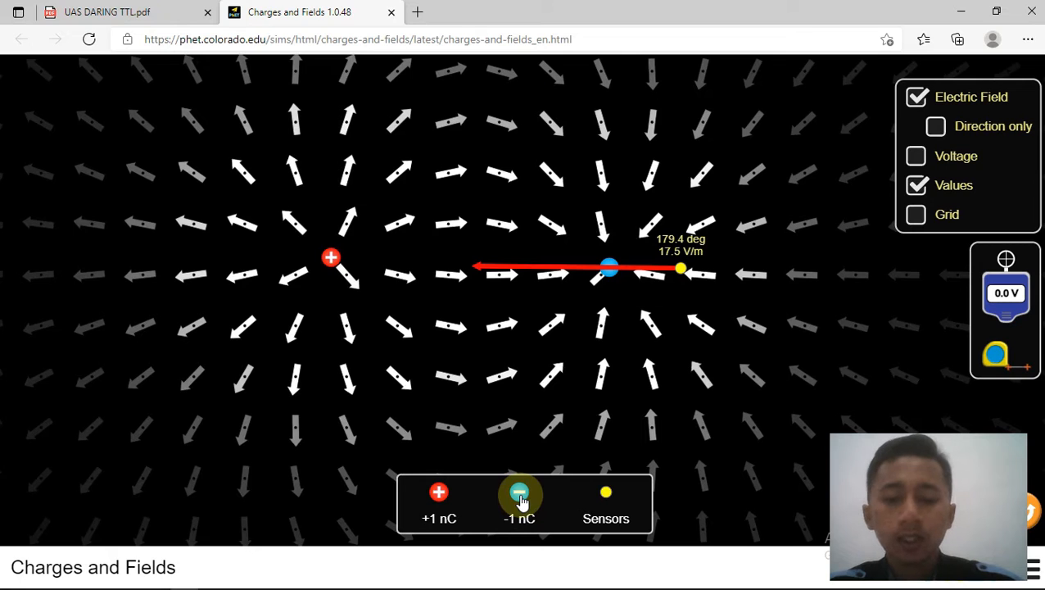
Step: Show the voltage map, and stack an extra -1 nC charge on the negative charge before removing it again
{"action": "left_click", "coordinate": [917, 156]}
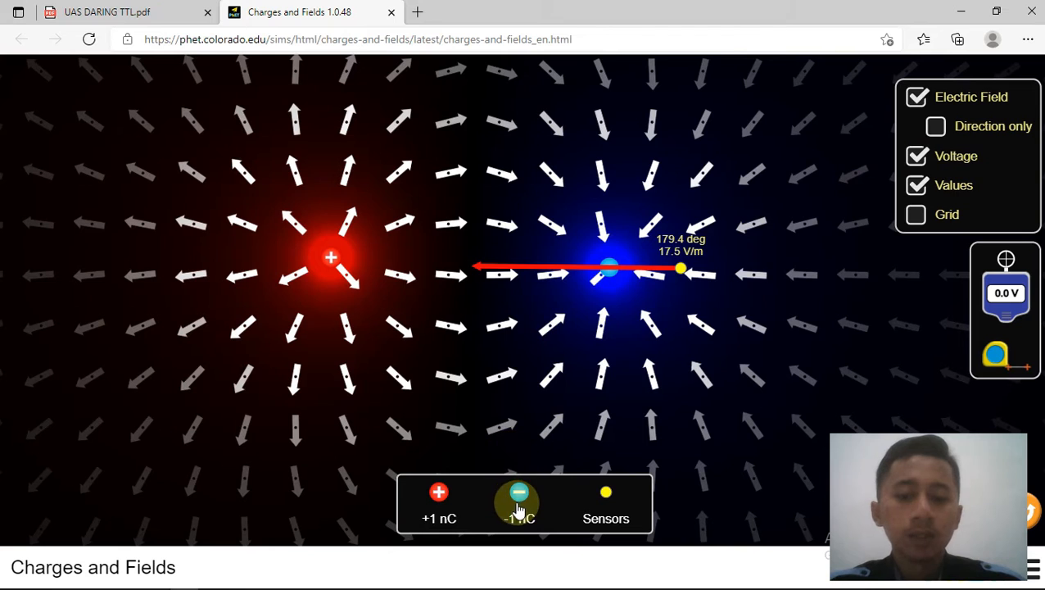
{"action": "left_click_drag", "start_coordinate": [519, 497], "coordinate": [610, 275]}
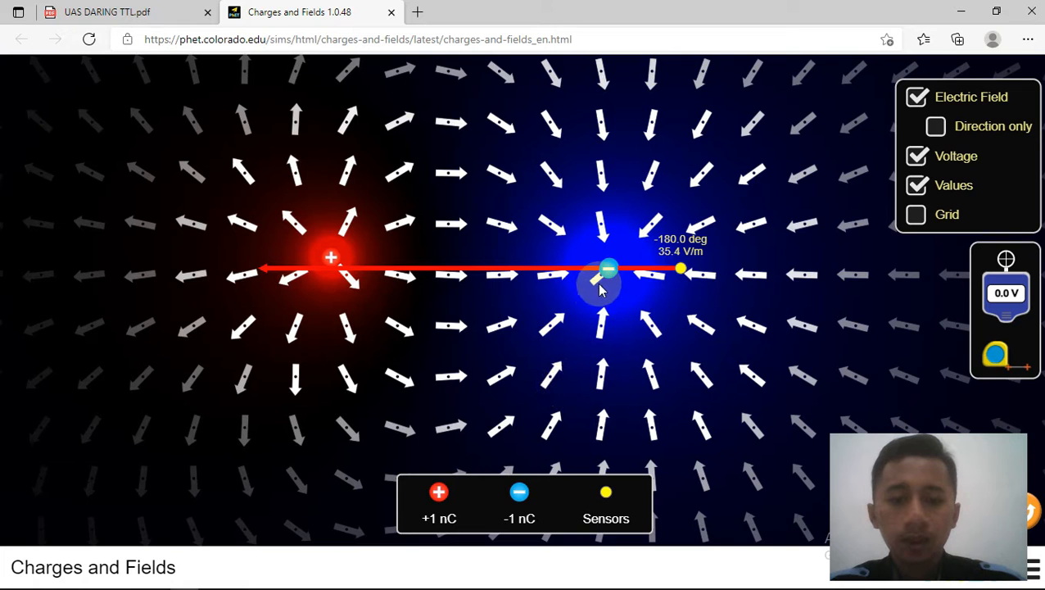
{"action": "left_click_drag", "start_coordinate": [607, 273], "coordinate": [521, 497]}
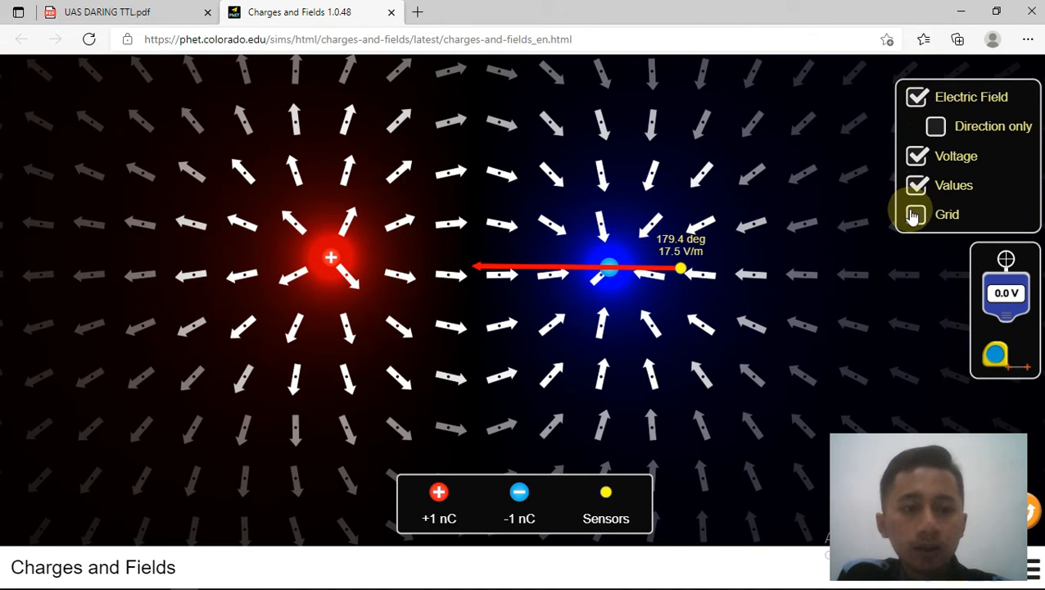
Step: Hide the electric field, and probe between the charges with the sensor while stacking a second +1 nC charge on the positive one
{"action": "left_click", "coordinate": [918, 97]}
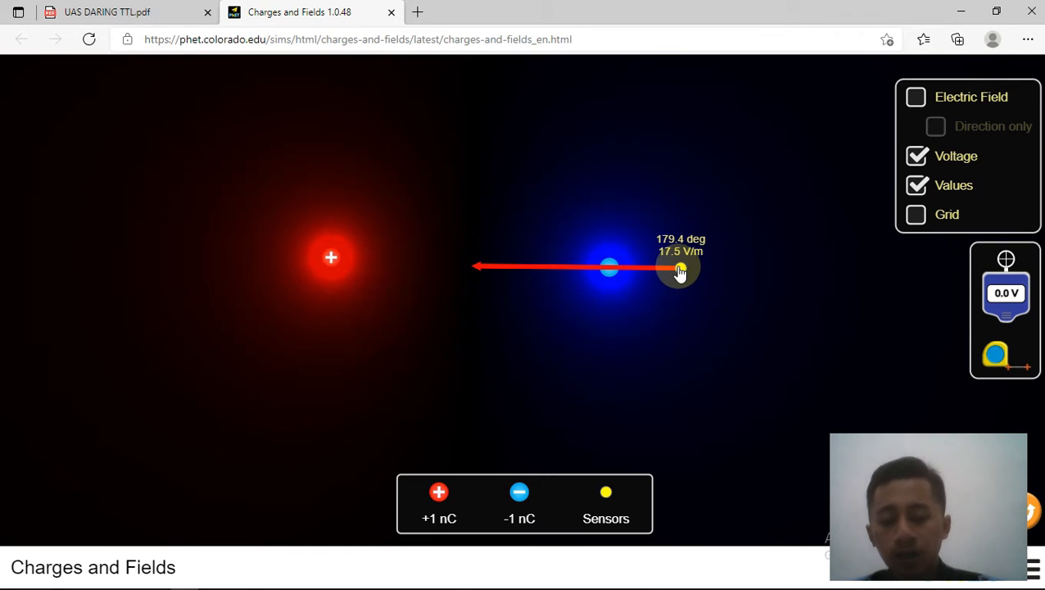
{"action": "left_click_drag", "start_coordinate": [680, 273], "coordinate": [389, 262]}
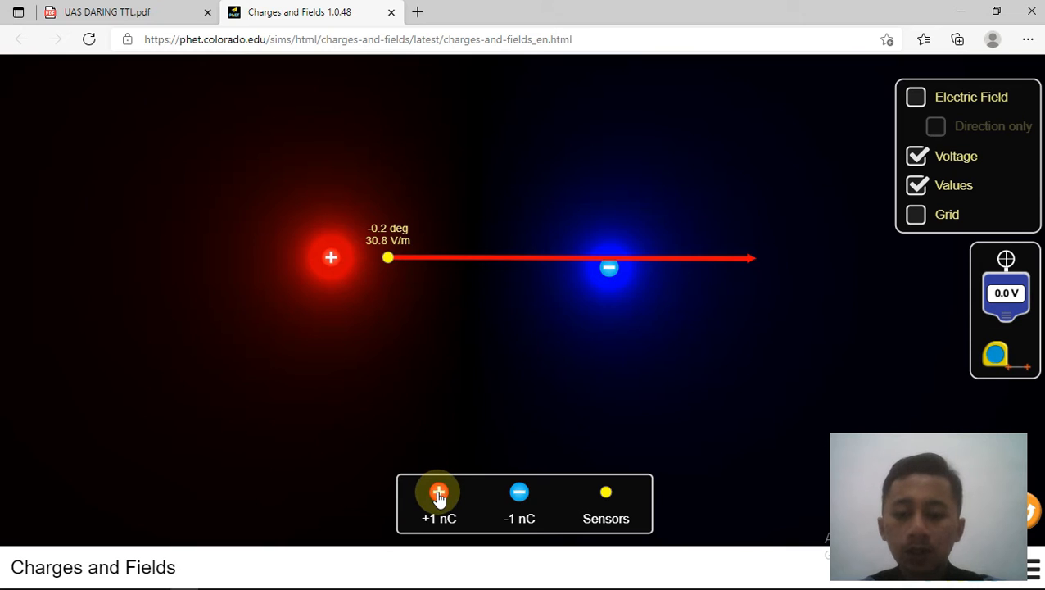
{"action": "left_click_drag", "start_coordinate": [440, 497], "coordinate": [331, 263]}
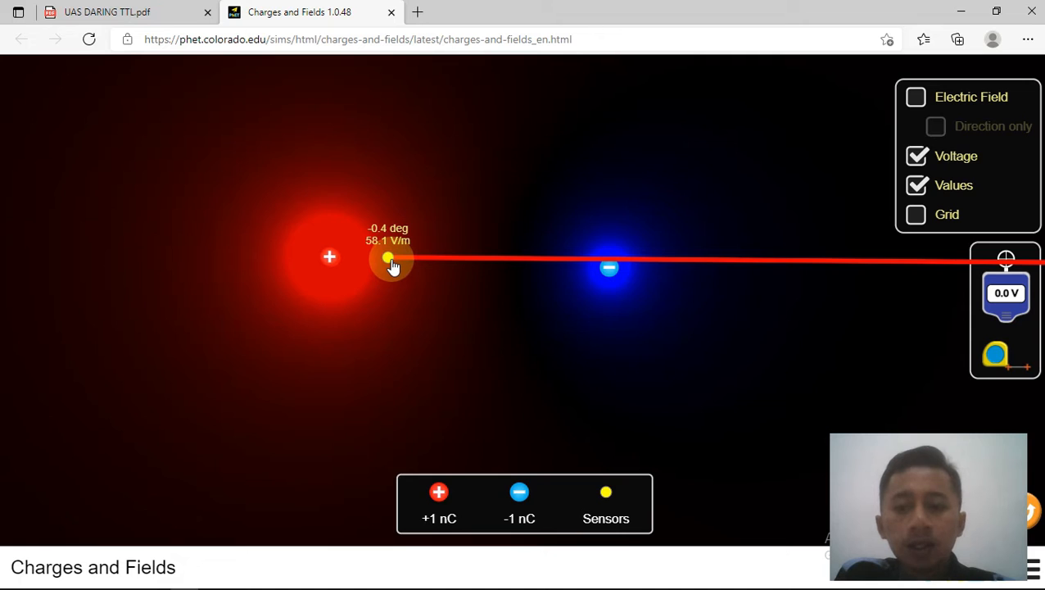
{"action": "left_click_drag", "start_coordinate": [393, 266], "coordinate": [427, 262]}
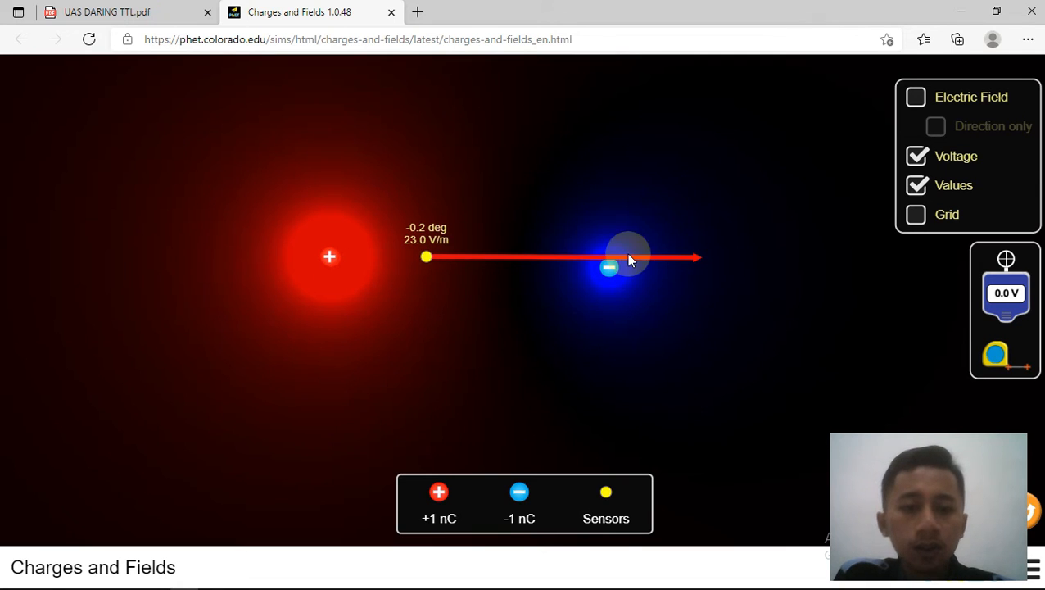
Step: Show the grid, reduce the stacked positive charges to one farther from the negative charge, and place the sensor about 1 m from it
{"action": "left_click", "coordinate": [916, 216]}
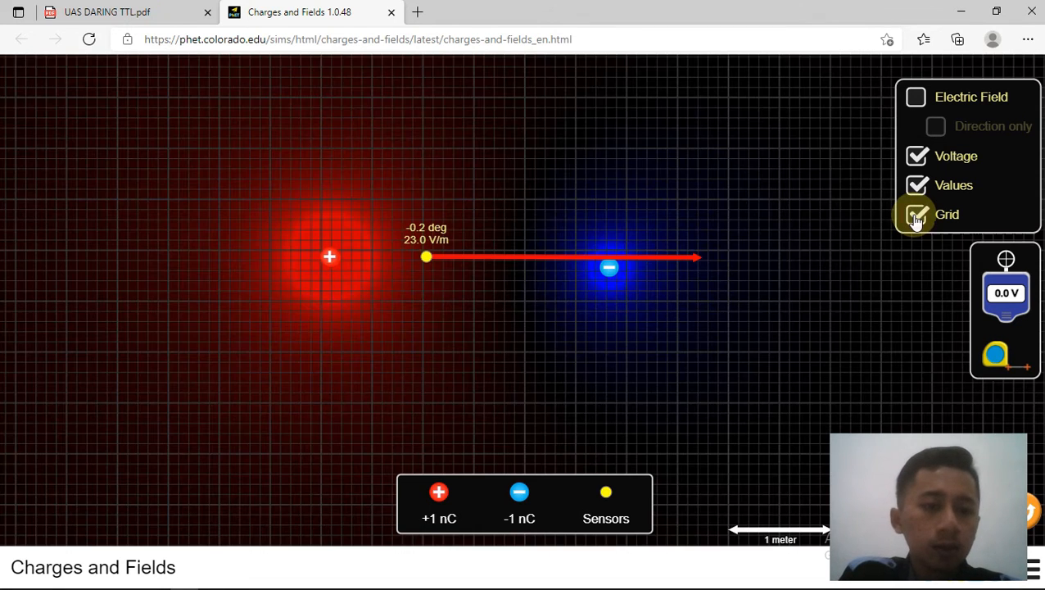
{"action": "left_click_drag", "start_coordinate": [335, 263], "coordinate": [274, 259]}
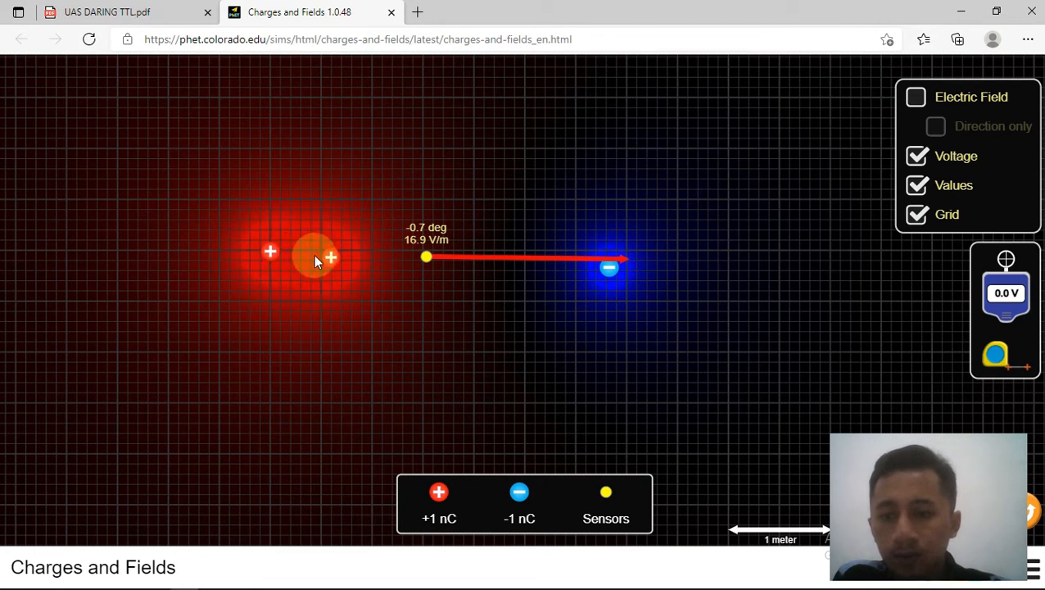
{"action": "left_click_drag", "start_coordinate": [333, 262], "coordinate": [441, 500]}
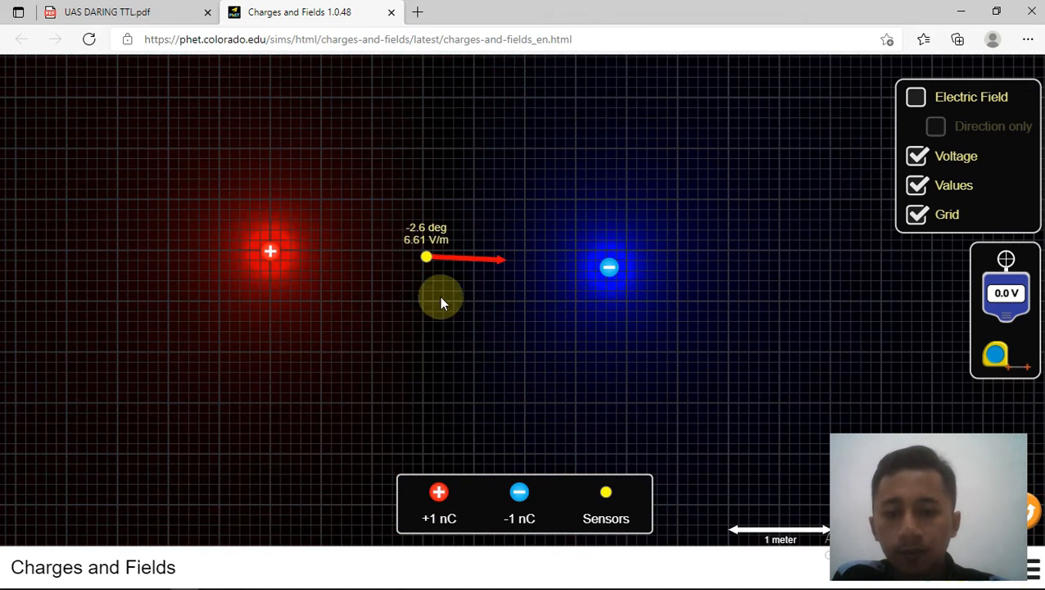
{"action": "left_click_drag", "start_coordinate": [428, 262], "coordinate": [373, 257]}
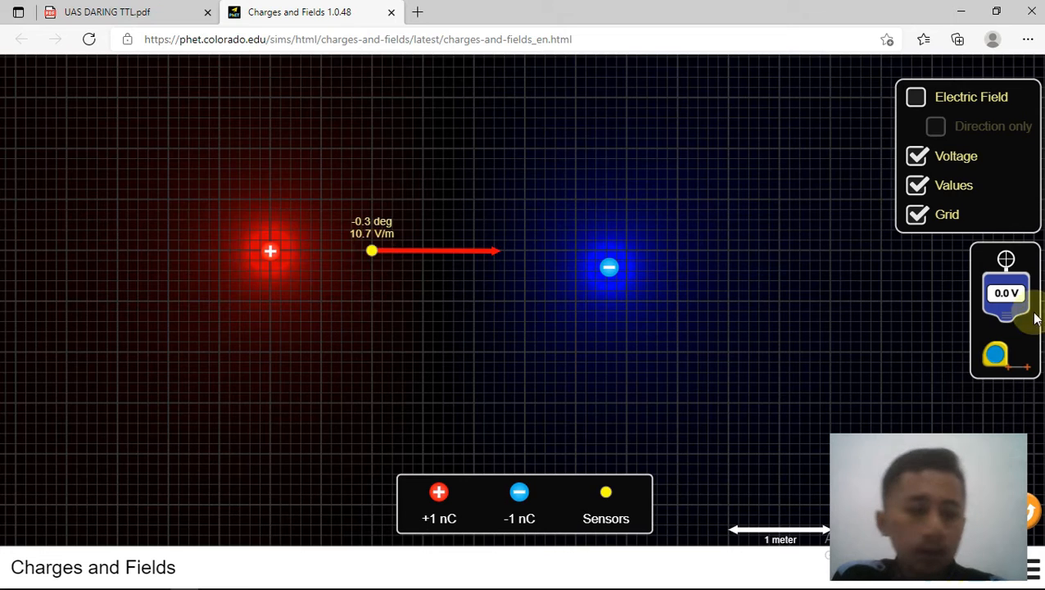
Step: Measure the distance from the positive charge to the sensor with the tape measure, first at about 100 cm and again at about 50 cm
{"action": "left_click_drag", "start_coordinate": [995, 354], "coordinate": [375, 225]}
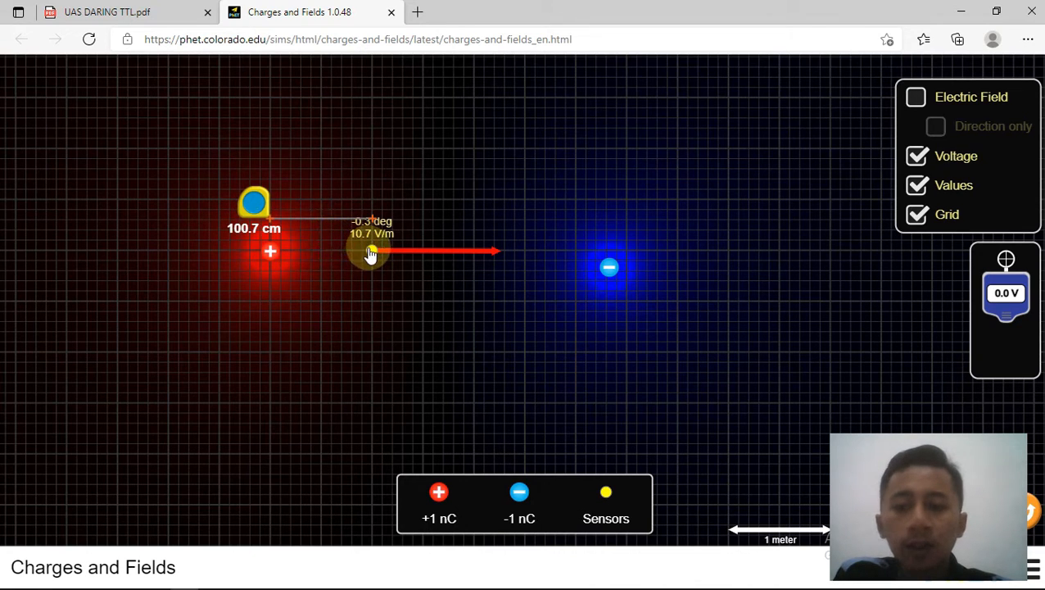
{"action": "left_click_drag", "start_coordinate": [371, 255], "coordinate": [373, 257]}
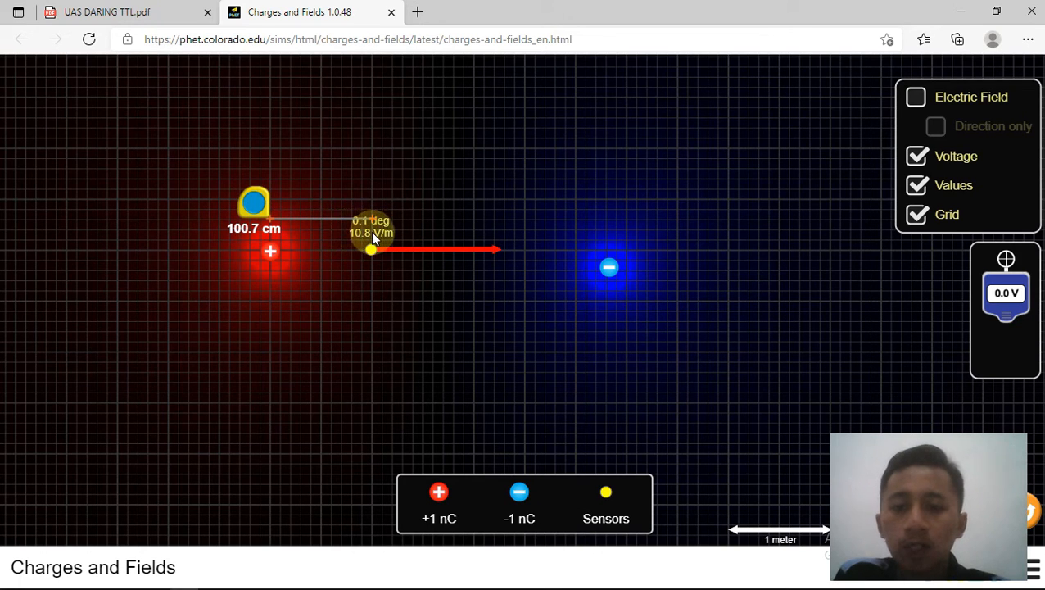
{"action": "left_click_drag", "start_coordinate": [374, 257], "coordinate": [323, 257]}
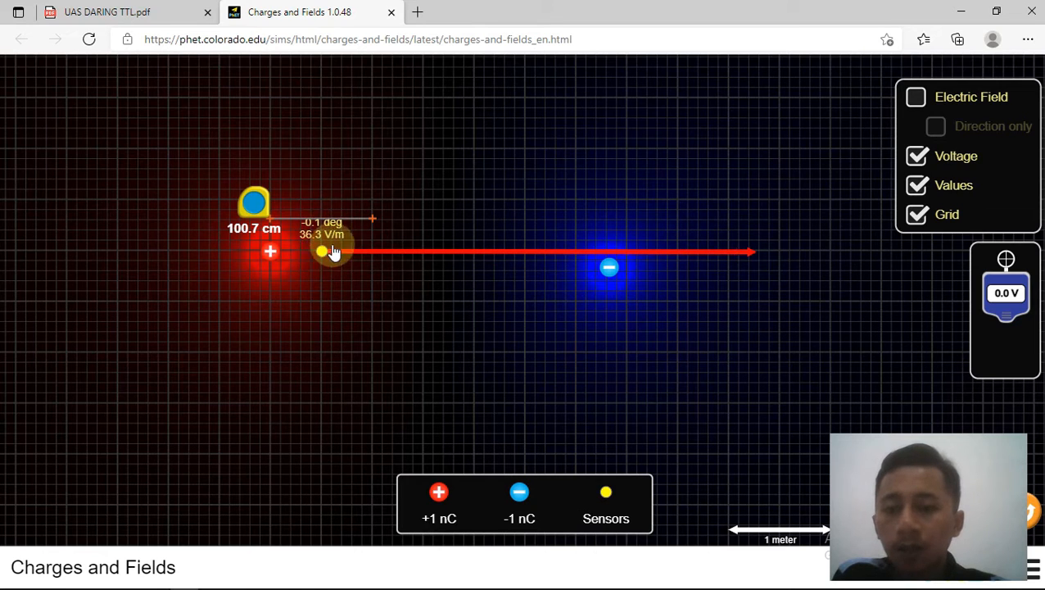
{"action": "left_click_drag", "start_coordinate": [372, 223], "coordinate": [325, 223]}
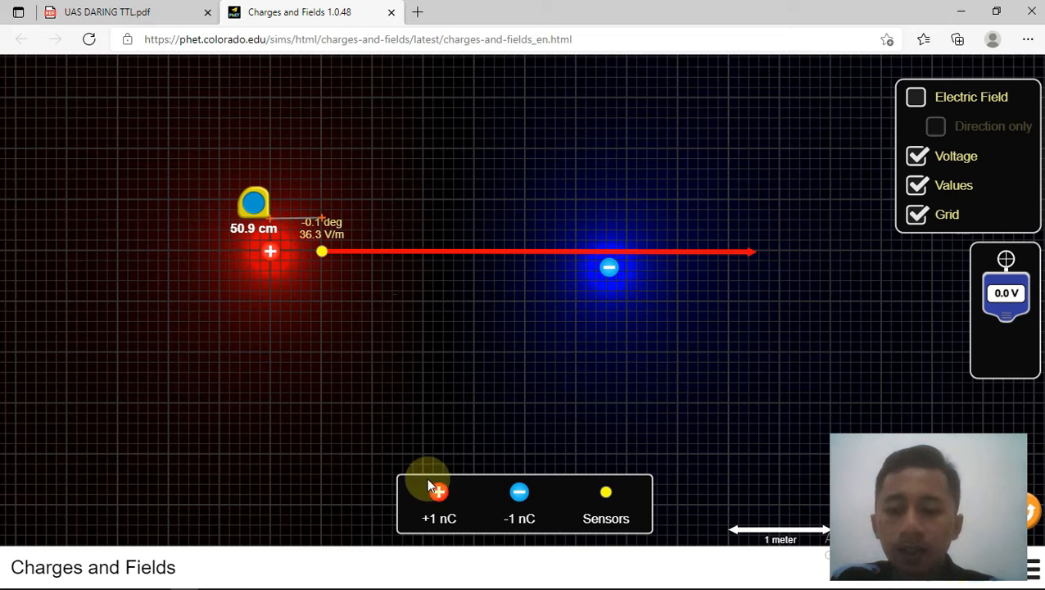
Step: Stack a second +1 nC charge exactly on the positive charge and place the voltage meter's probe at the sensor
{"action": "left_click_drag", "start_coordinate": [440, 492], "coordinate": [273, 259]}
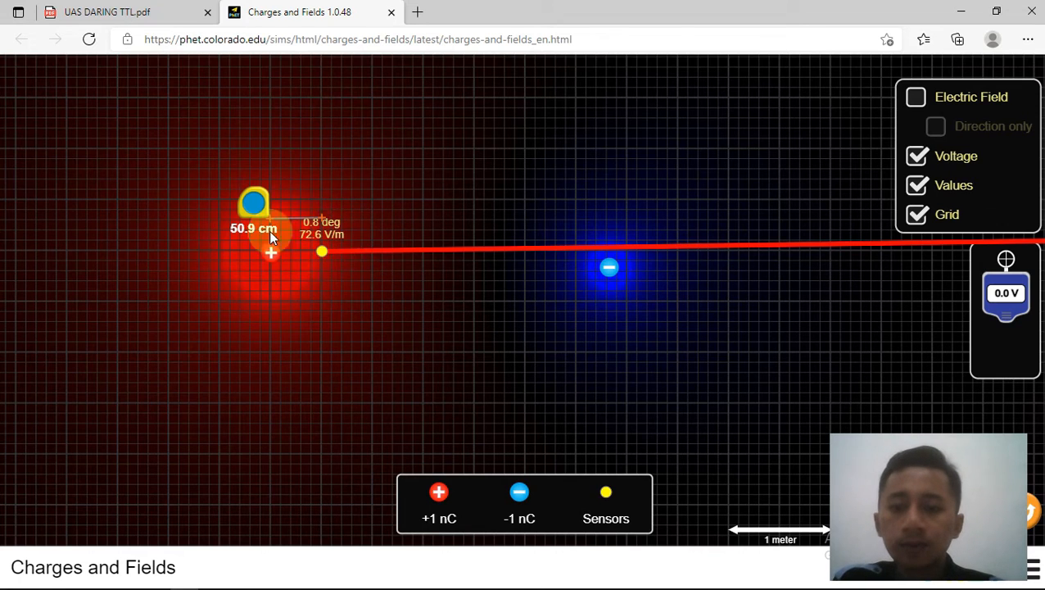
{"action": "left_click_drag", "start_coordinate": [270, 256], "coordinate": [273, 258]}
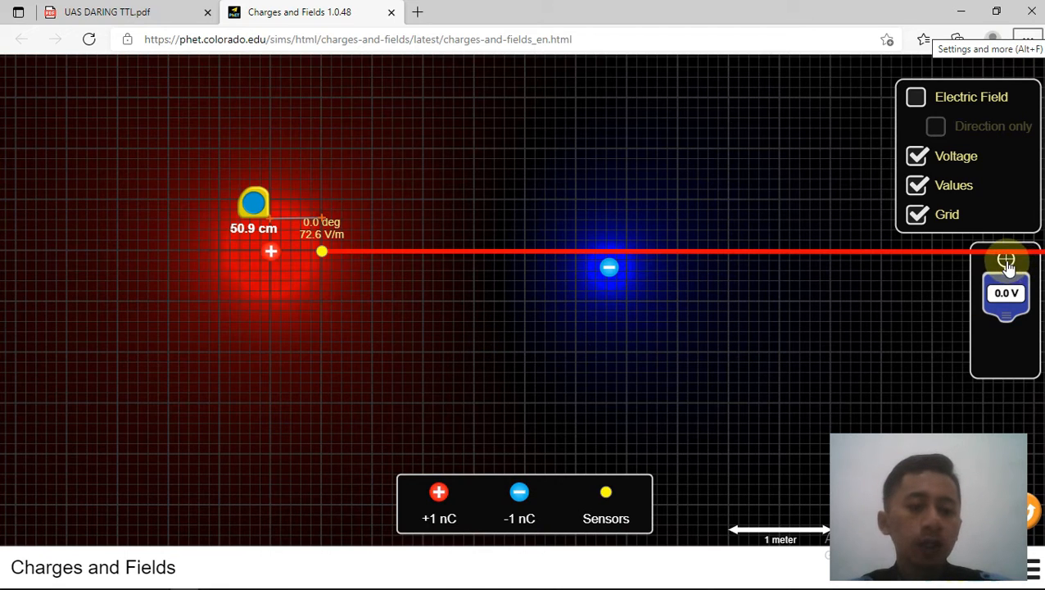
{"action": "left_click_drag", "start_coordinate": [1006, 261], "coordinate": [324, 258]}
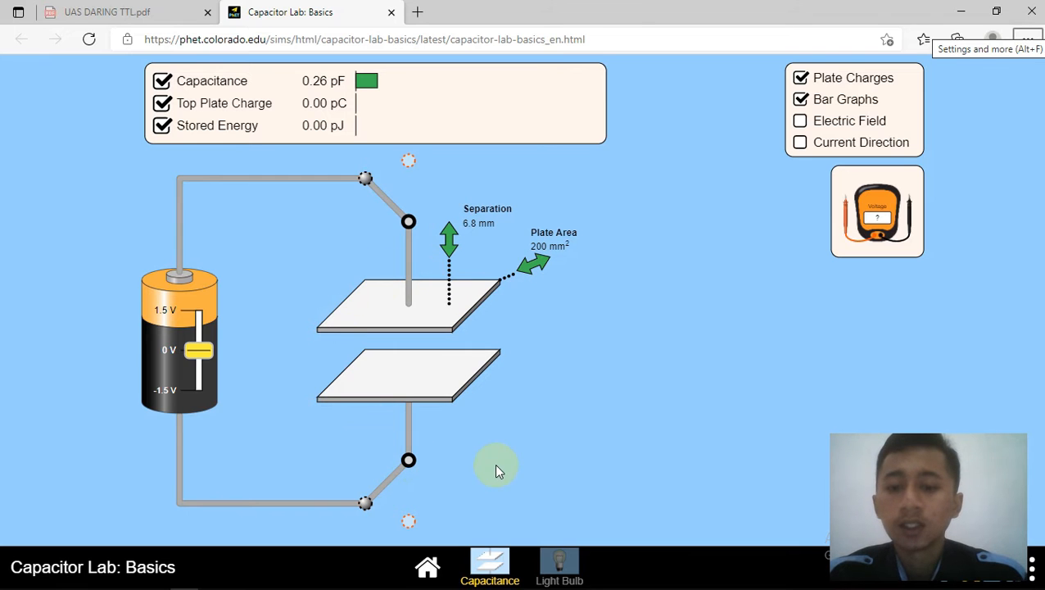
Step: View the image of the parallel-plate capacitance formula in Photos and minimise it to return to the Capacitor Lab simulation
{"action": "left_click", "coordinate": [299, 578]}
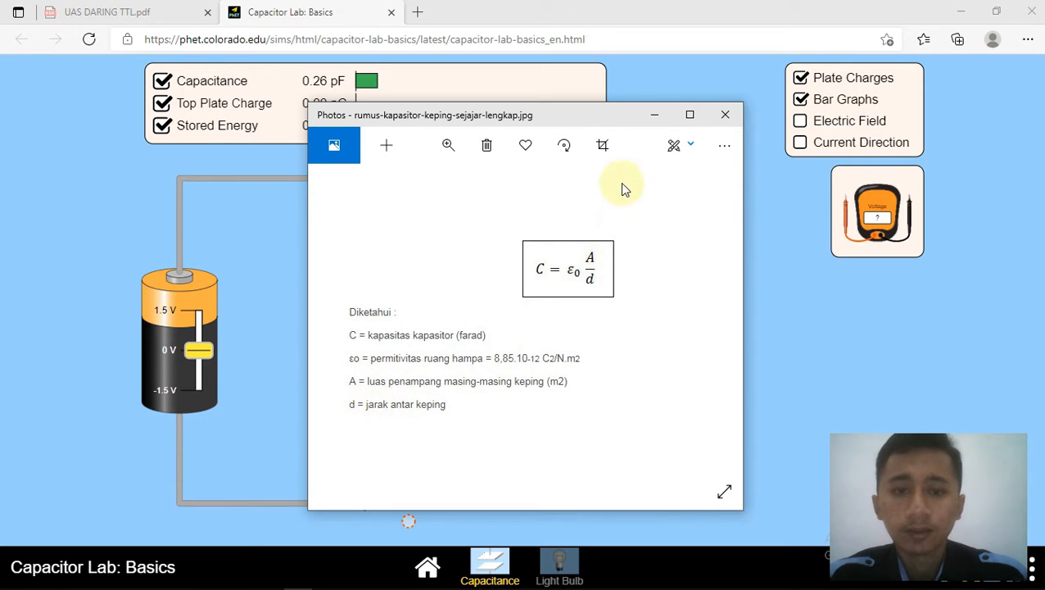
{"action": "left_click", "coordinate": [655, 123]}
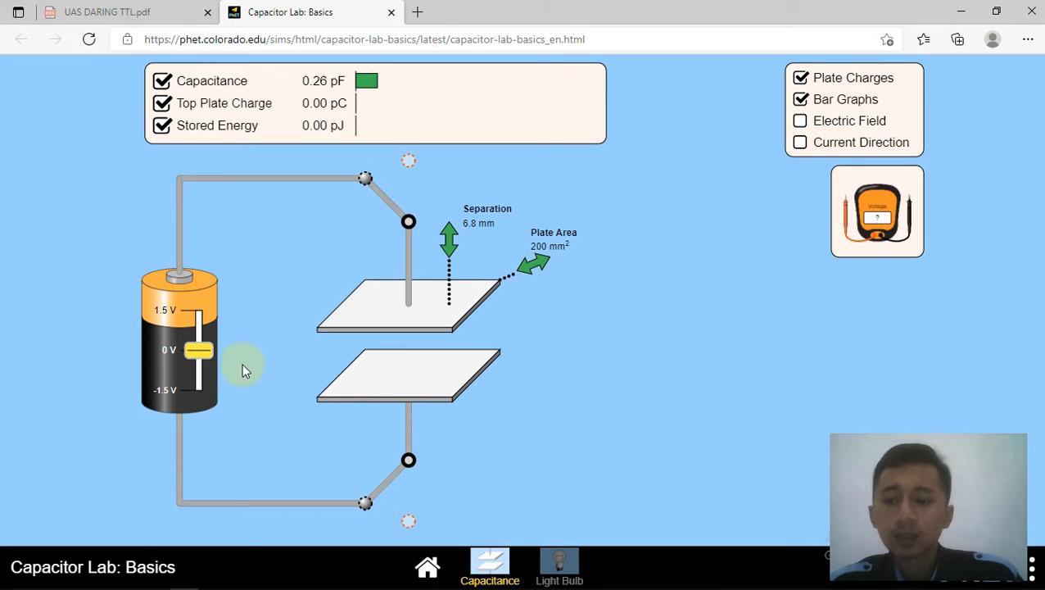
Step: Leave the battery at 0 V and vary the plate separation to 10.0 mm, 3.8 mm and finally 6.0 mm
{"action": "mouse_move", "coordinate": [203, 351]}
{"action": "left_mouse_down"}
{"action": "mouse_move", "coordinate": [201, 333]}
{"action": "mouse_move", "coordinate": [200, 374]}
{"action": "mouse_move", "coordinate": [202, 350]}
{"action": "left_mouse_up"}
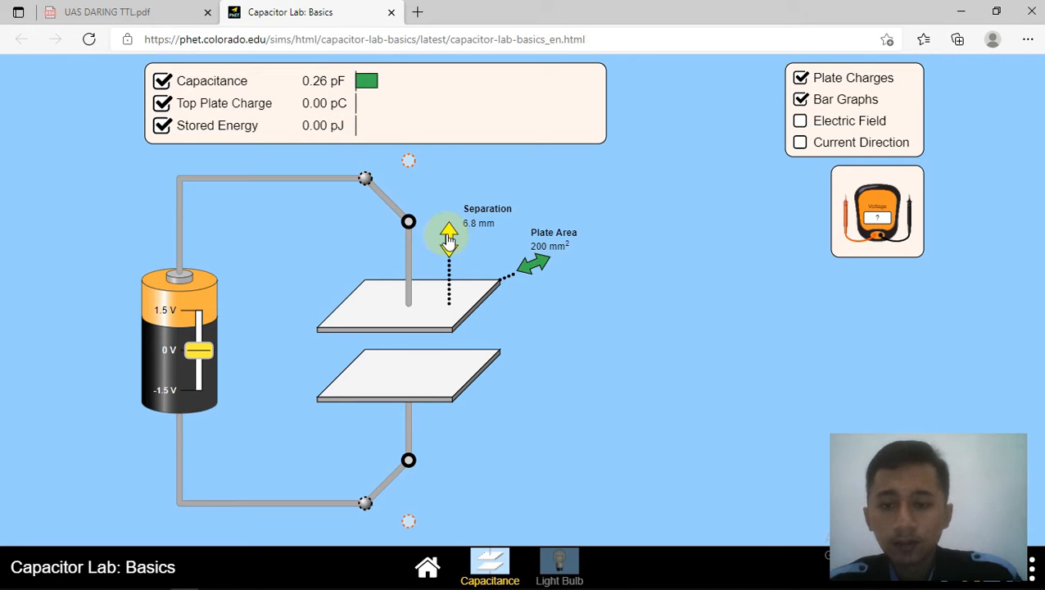
{"action": "left_click_drag", "start_coordinate": [449, 239], "coordinate": [447, 226]}
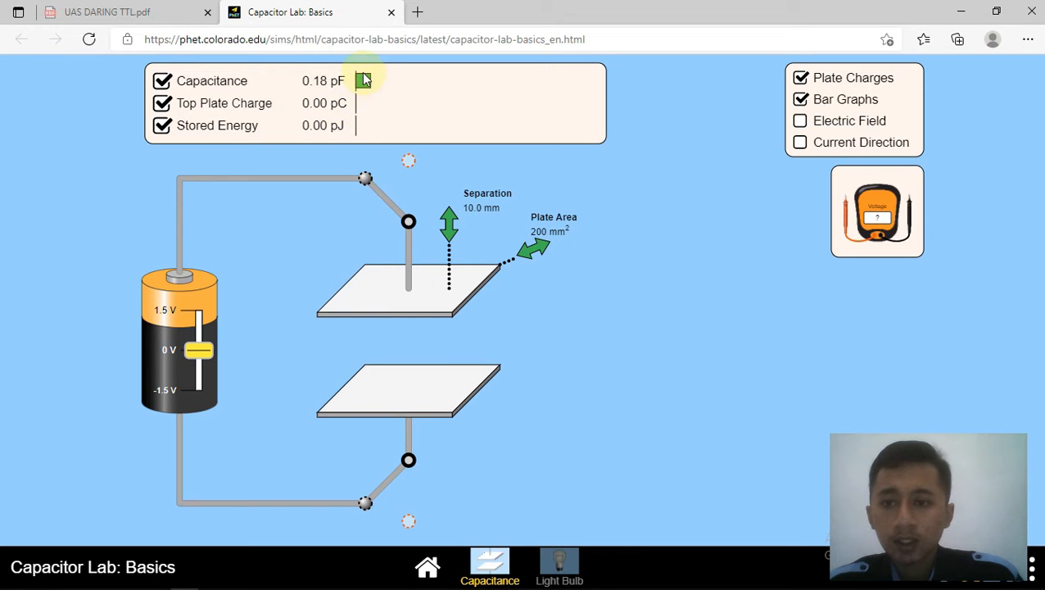
{"action": "left_click_drag", "start_coordinate": [449, 219], "coordinate": [443, 252]}
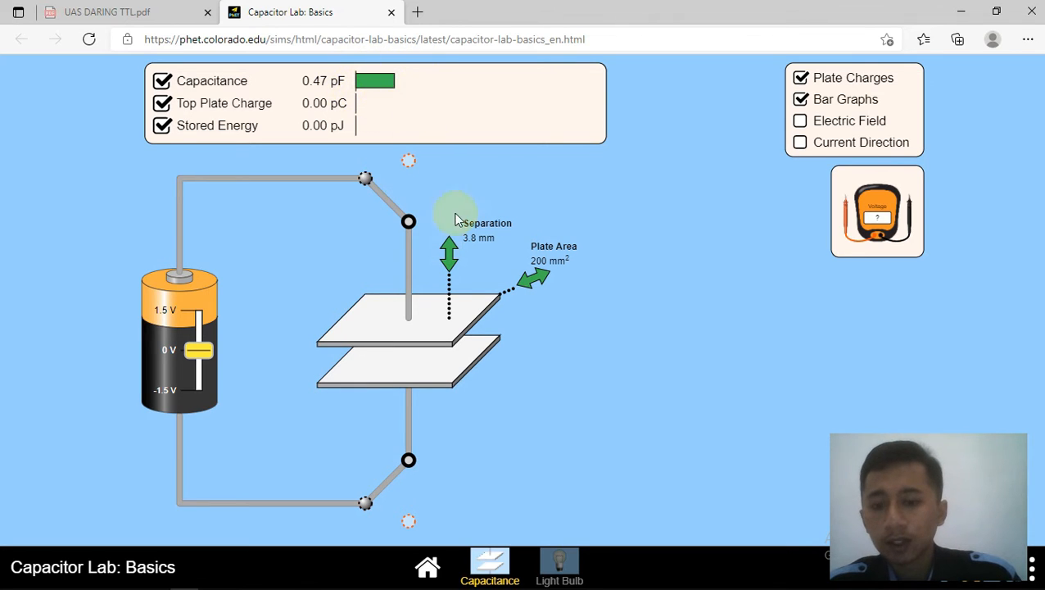
{"action": "mouse_move", "coordinate": [450, 261]}
{"action": "left_mouse_down"}
{"action": "mouse_move", "coordinate": [449, 277]}
{"action": "mouse_move", "coordinate": [449, 253]}
{"action": "left_mouse_up"}
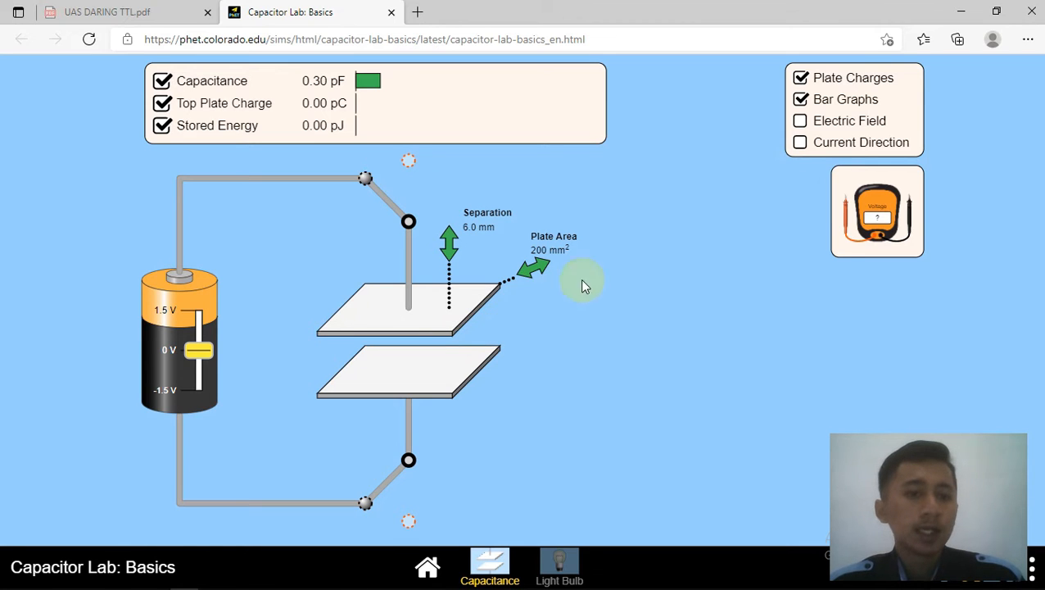
Step: Show the capacitor's electric field and current direction, and adjust the battery to a moderate positive voltage below 1.5 V
{"action": "left_click", "coordinate": [803, 122]}
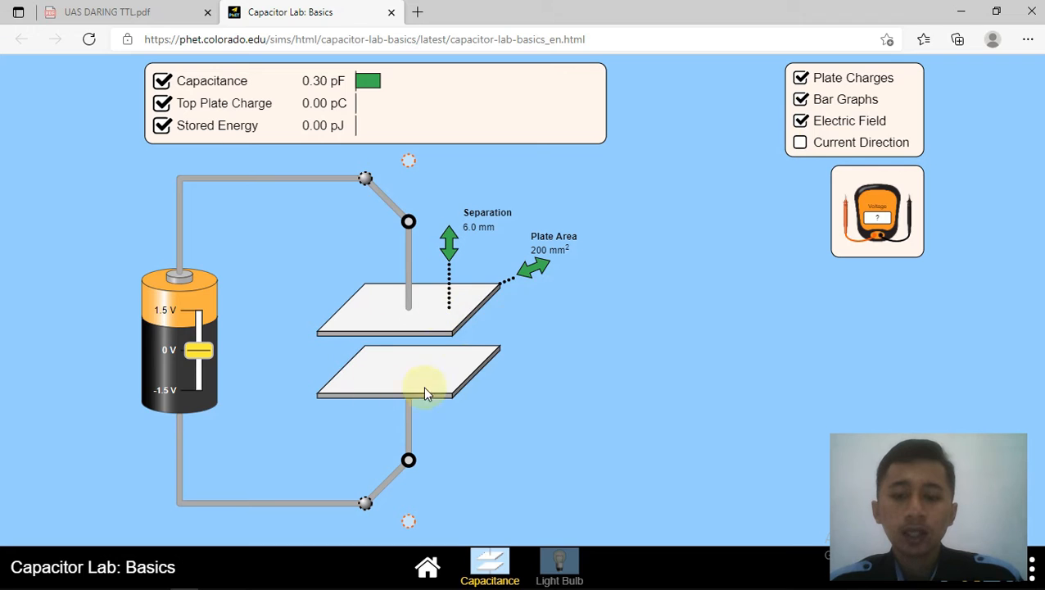
{"action": "left_click_drag", "start_coordinate": [197, 350], "coordinate": [197, 333]}
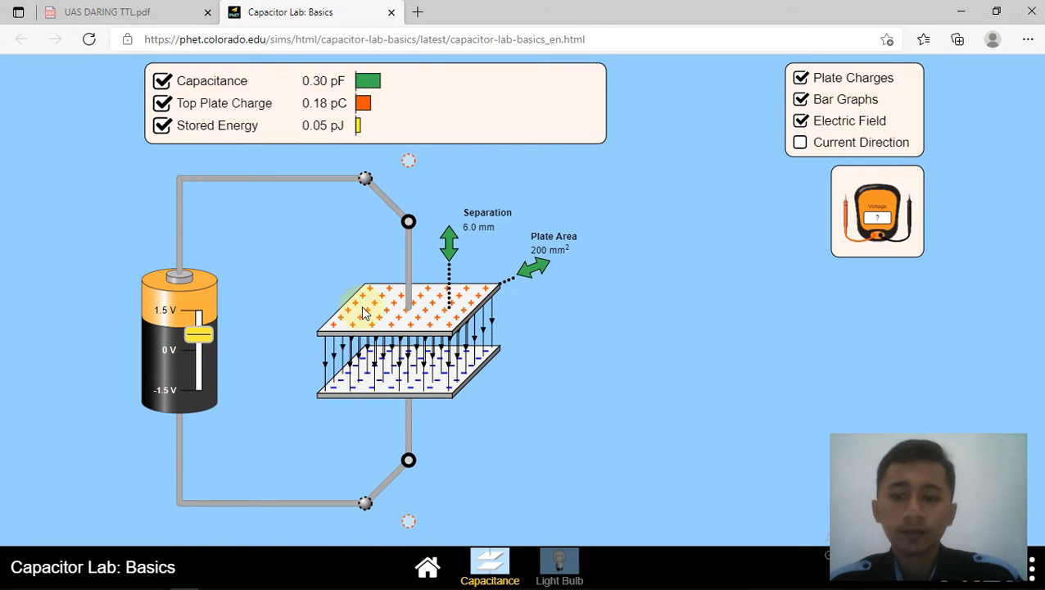
{"action": "left_click", "coordinate": [801, 143]}
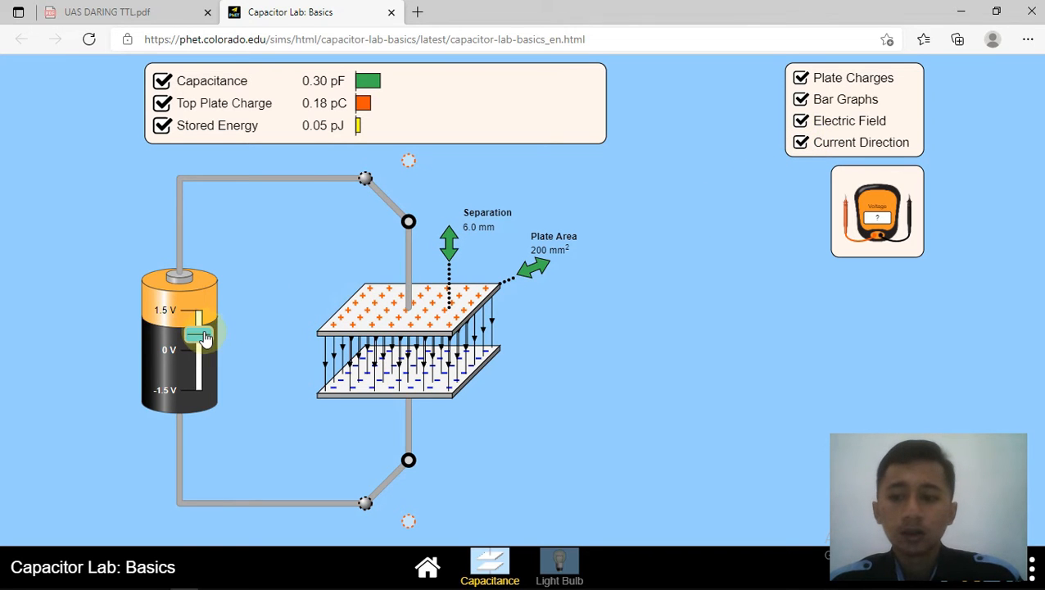
{"action": "left_click_drag", "start_coordinate": [199, 335], "coordinate": [203, 335]}
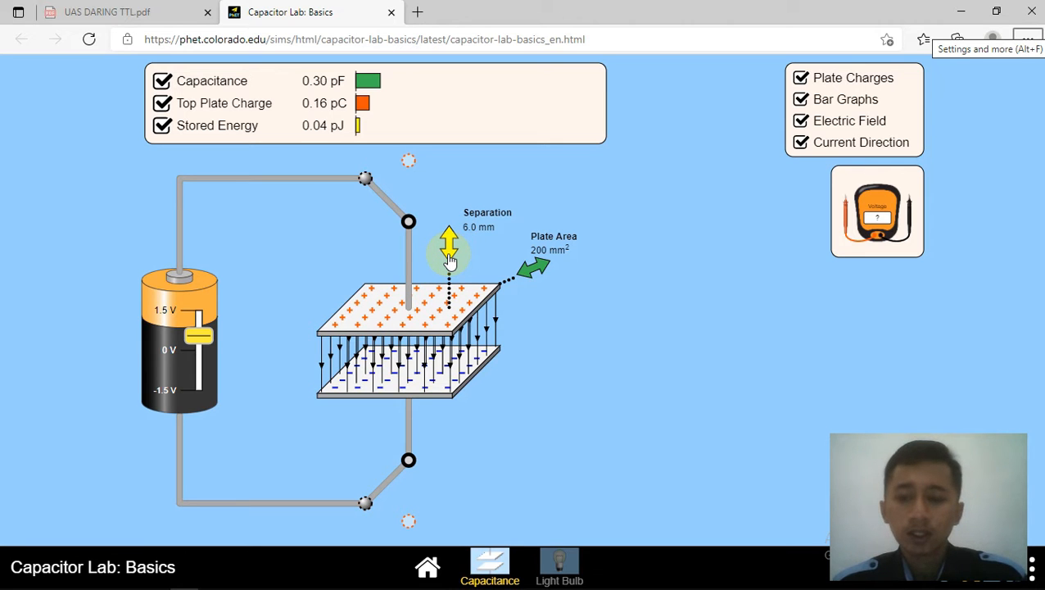
Step: Reduce the plate separation to 3.2 mm and widen it to 7.0 mm with the battery voltage applied
{"action": "left_click_drag", "start_coordinate": [449, 260], "coordinate": [445, 268]}
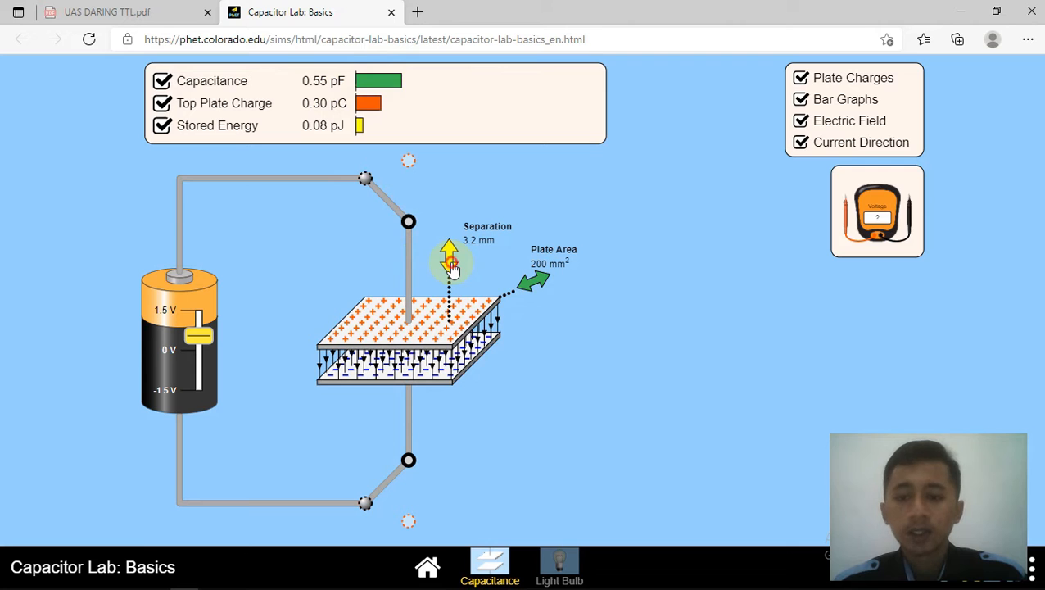
{"action": "left_click_drag", "start_coordinate": [452, 269], "coordinate": [451, 250]}
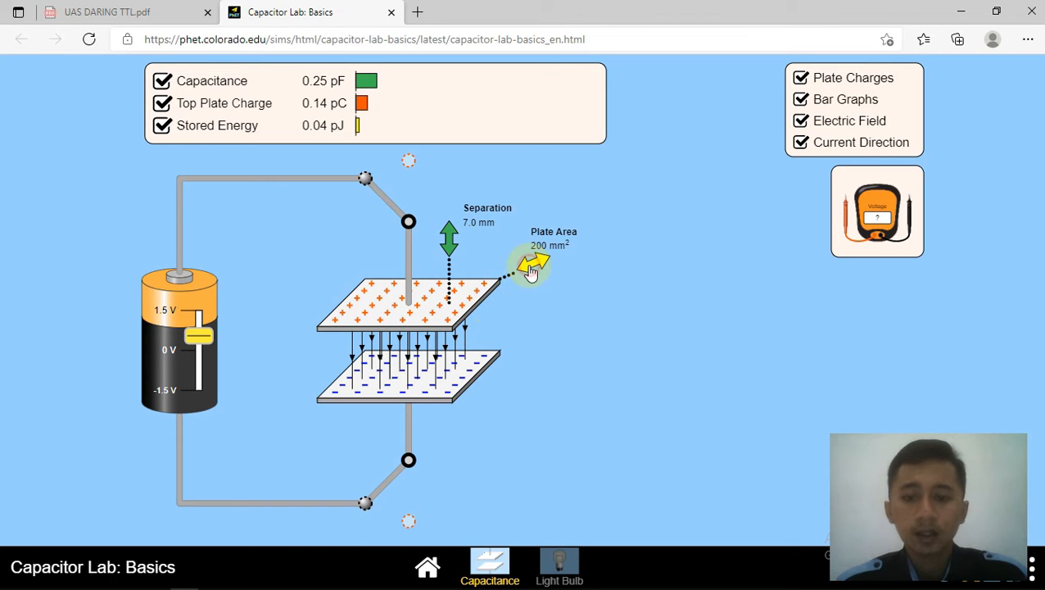
Step: Enlarge the capacitor's plate area to 280 mm² and shrink it to 120 mm²
{"action": "left_click_drag", "start_coordinate": [532, 273], "coordinate": [549, 263]}
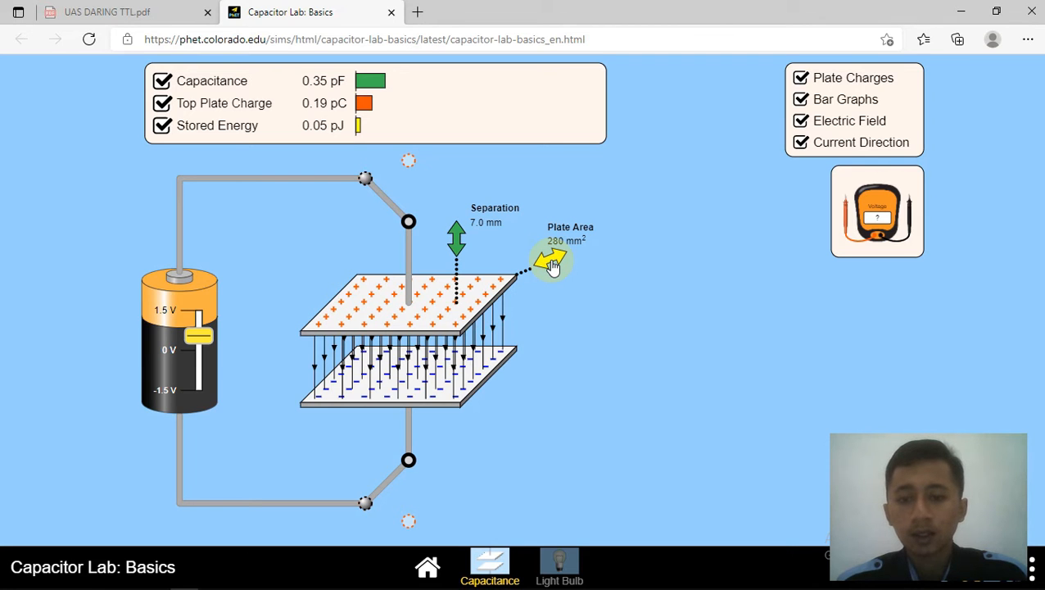
{"action": "left_click_drag", "start_coordinate": [553, 266], "coordinate": [539, 270]}
{"action": "left_click_drag", "start_coordinate": [537, 271], "coordinate": [515, 279]}
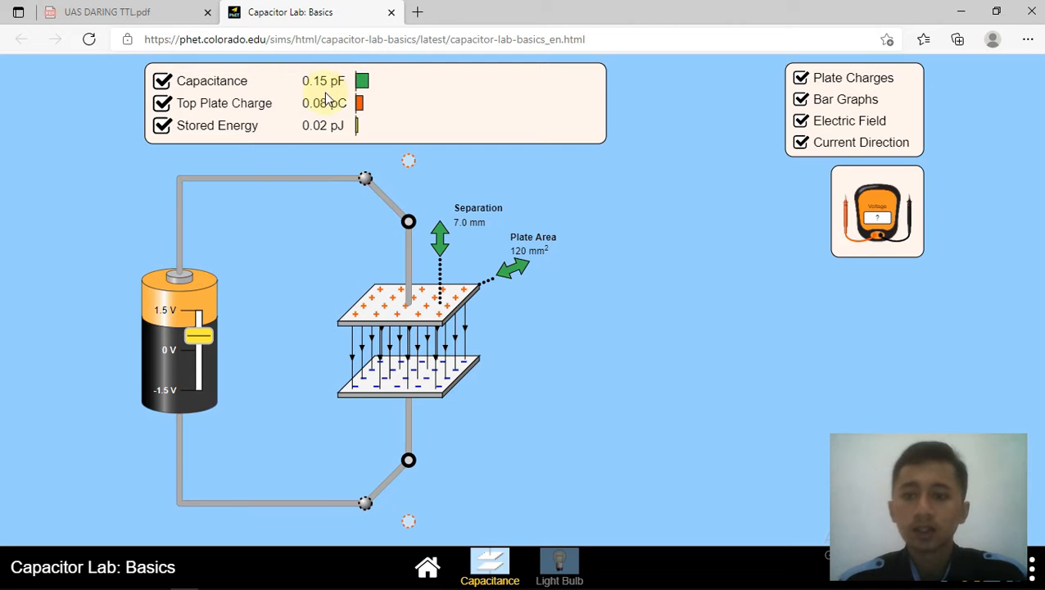
Step: Raise the battery voltage slightly, keeping it below 1.5 V with the 7.0 mm, 120 mm² capacitor connected
{"action": "left_click_drag", "start_coordinate": [198, 338], "coordinate": [201, 334]}
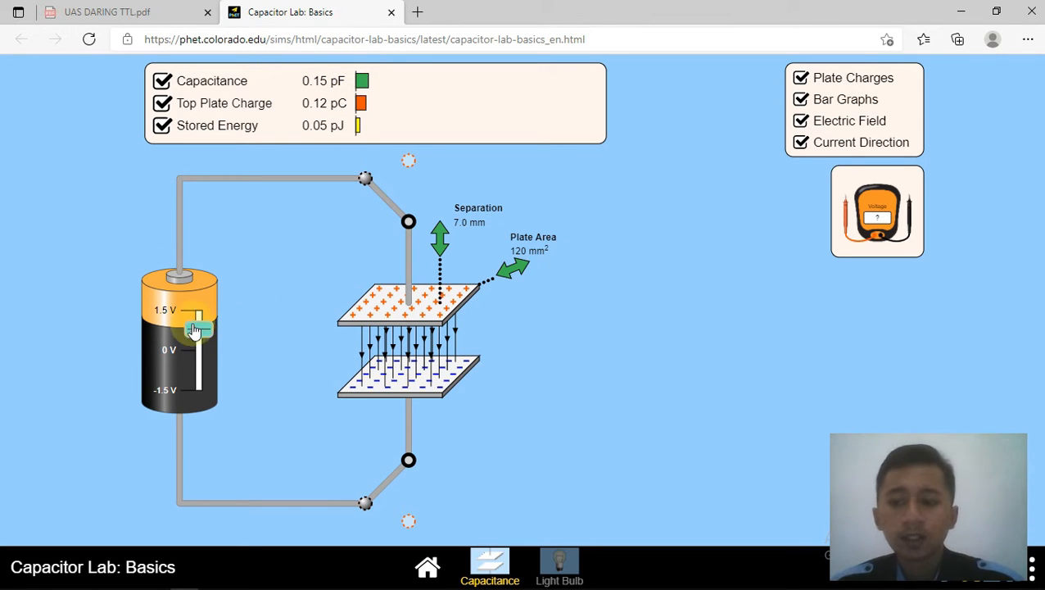
{"action": "mouse_move", "coordinate": [193, 331]}
{"action": "left_mouse_down"}
{"action": "mouse_move", "coordinate": [195, 377]}
{"action": "mouse_move", "coordinate": [180, 323]}
{"action": "left_mouse_up"}
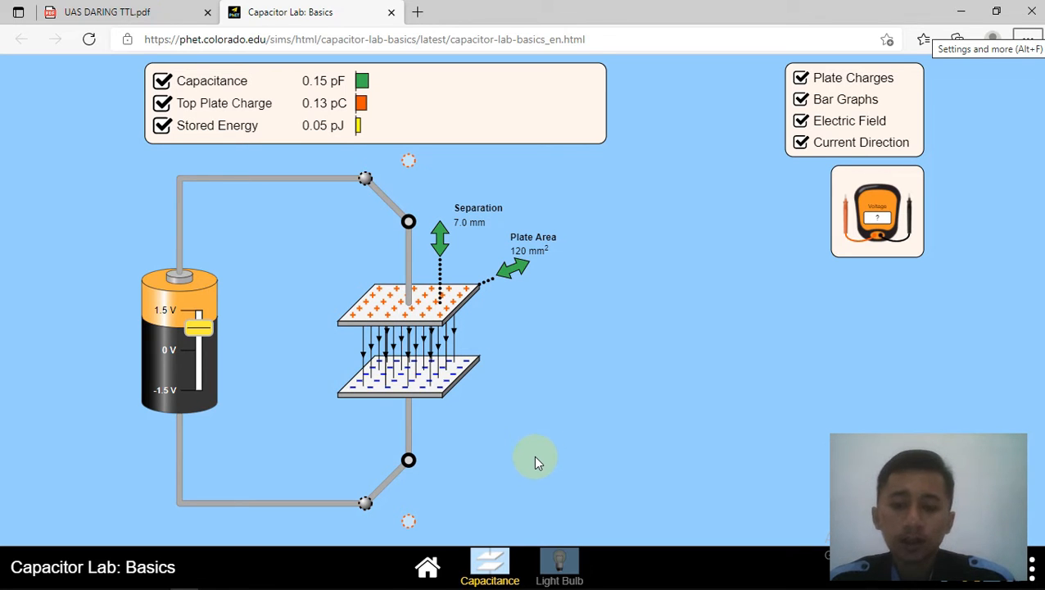
Step: In the Light Bulb simulation, connect the capacitor to the 1.5 V battery and set plate area 400 mm² and separation 2.0 mm
{"action": "left_click", "coordinate": [557, 565]}
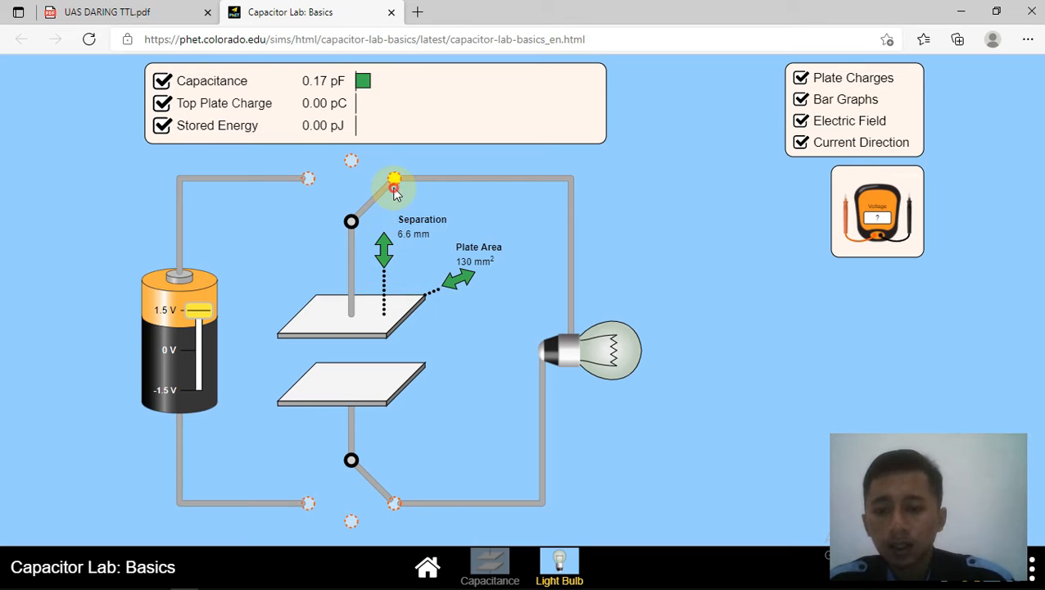
{"action": "left_click_drag", "start_coordinate": [394, 193], "coordinate": [313, 191]}
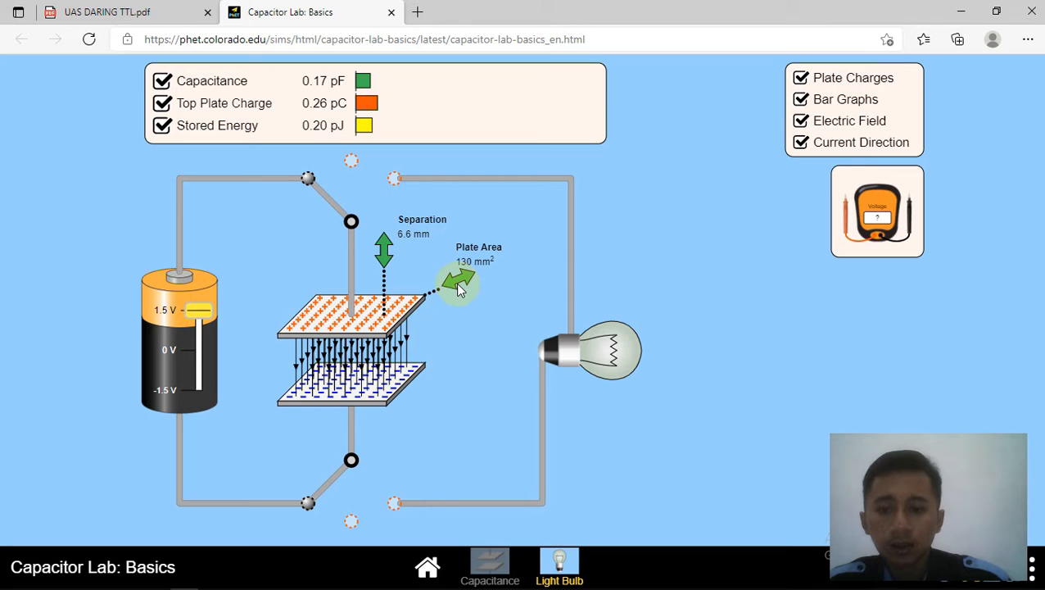
{"action": "left_click_drag", "start_coordinate": [453, 284], "coordinate": [518, 271]}
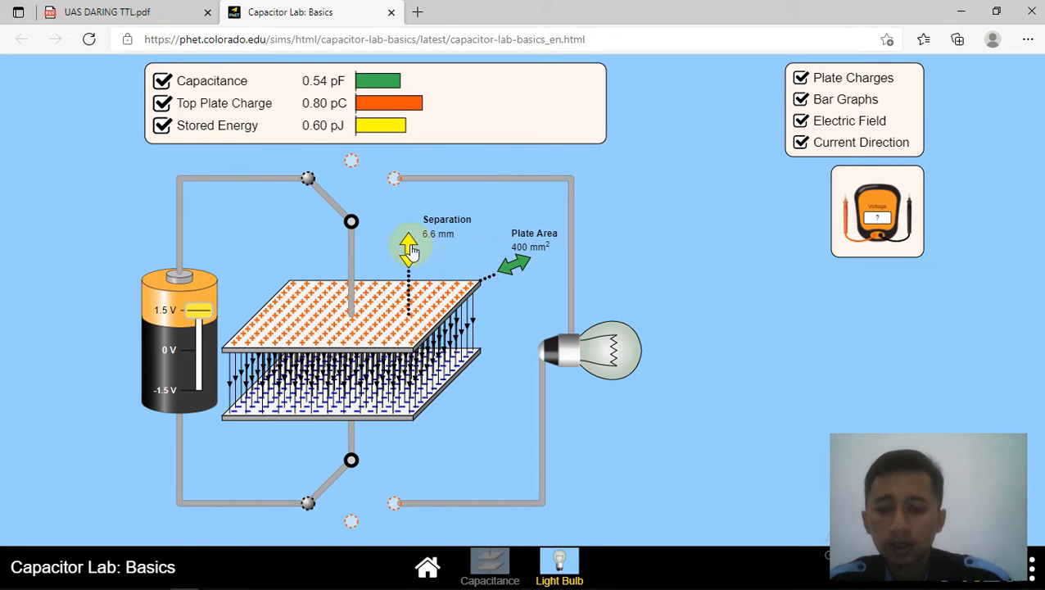
{"action": "left_click_drag", "start_coordinate": [410, 251], "coordinate": [409, 277]}
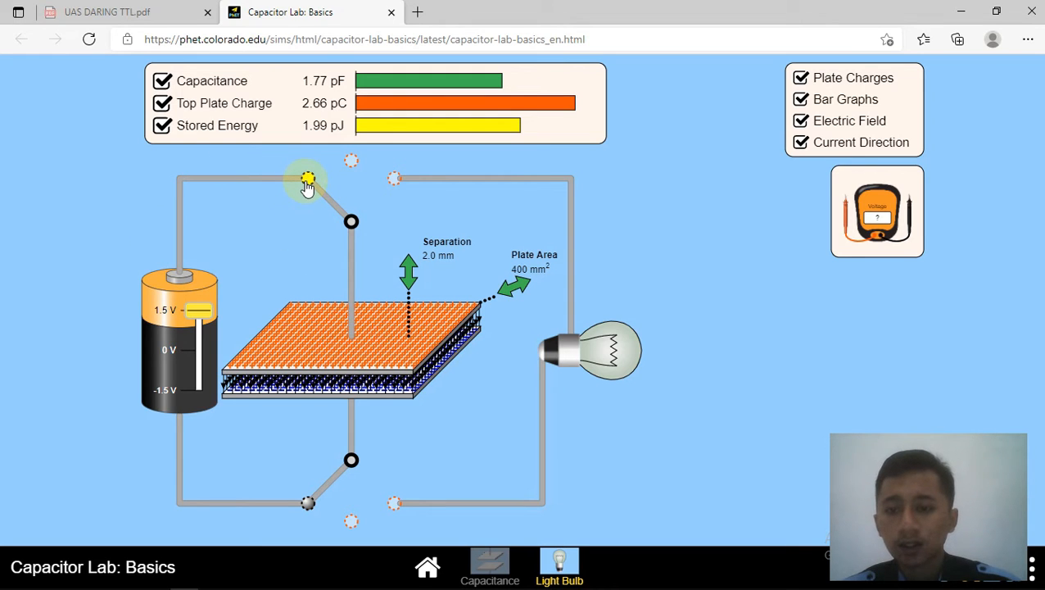
Step: Discharge the capacitor through the bulb, recharge it from the battery, then isolate it and reconnect it to the bulb
{"action": "left_click_drag", "start_coordinate": [305, 181], "coordinate": [389, 188]}
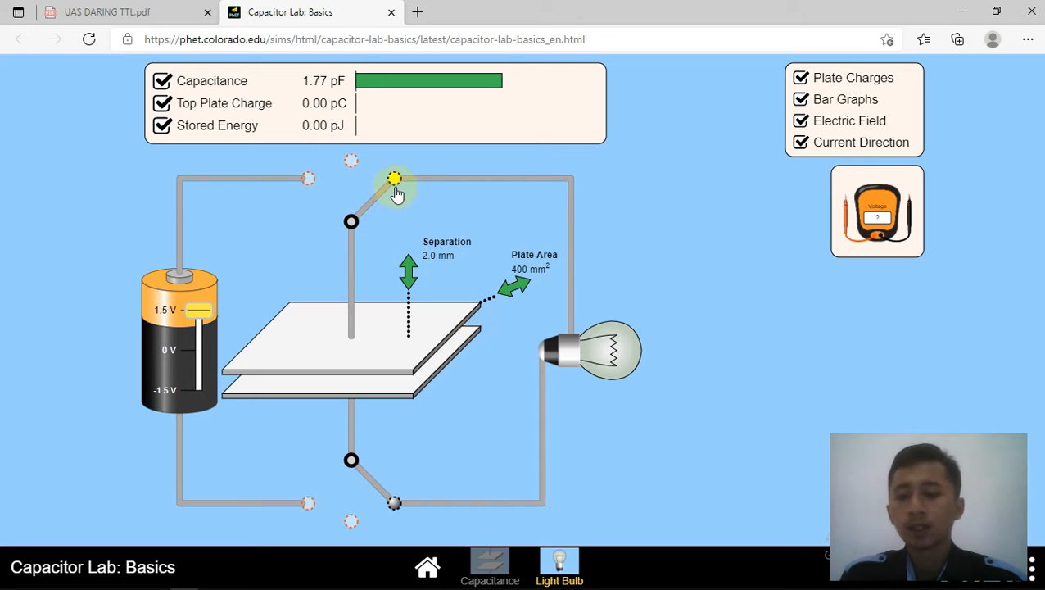
{"action": "left_click_drag", "start_coordinate": [394, 179], "coordinate": [310, 181]}
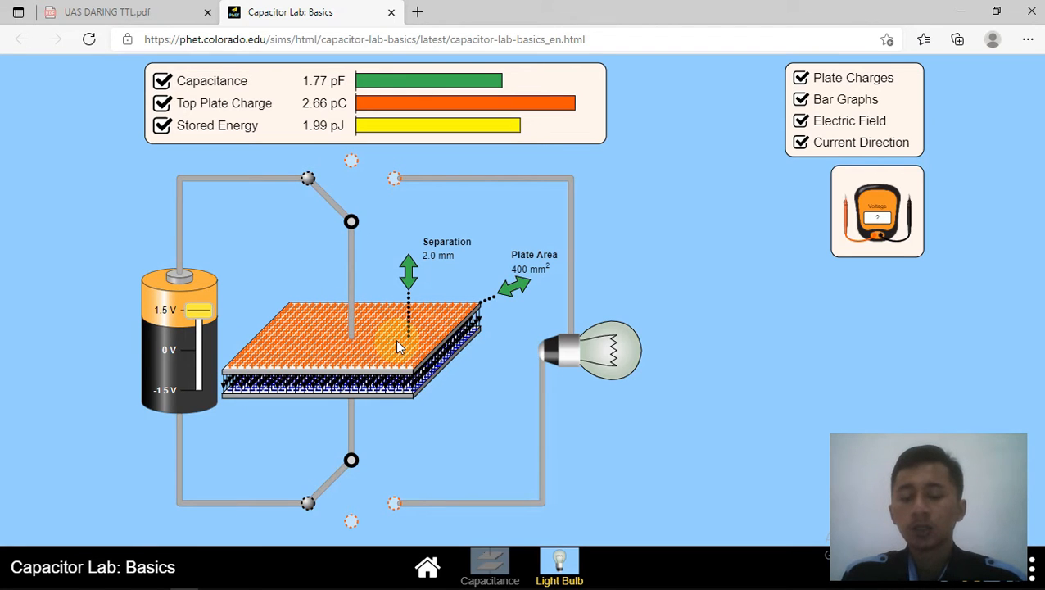
{"action": "left_click_drag", "start_coordinate": [310, 178], "coordinate": [352, 180]}
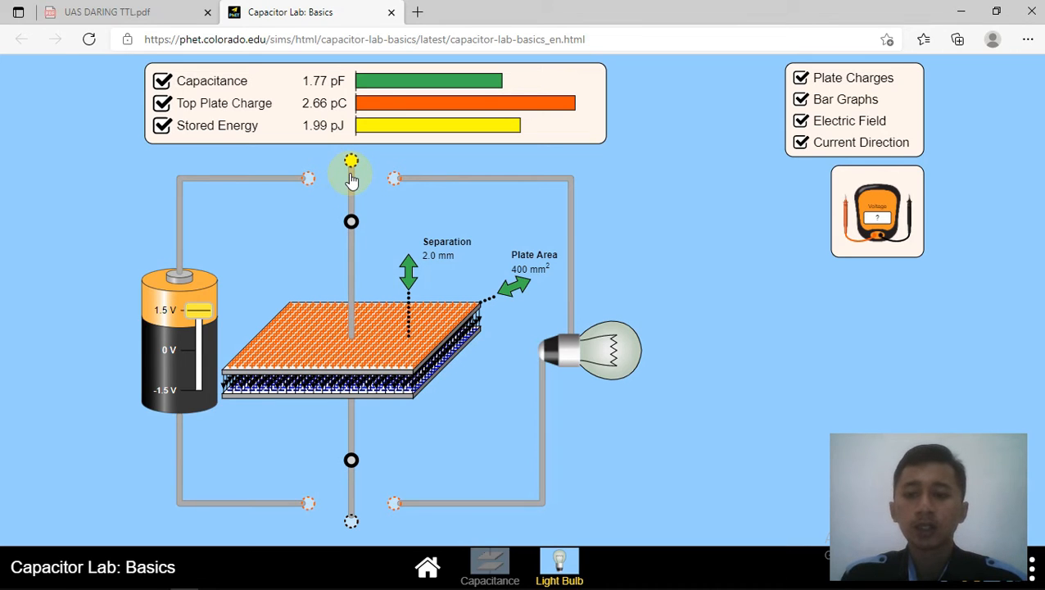
{"action": "left_click_drag", "start_coordinate": [350, 172], "coordinate": [390, 187]}
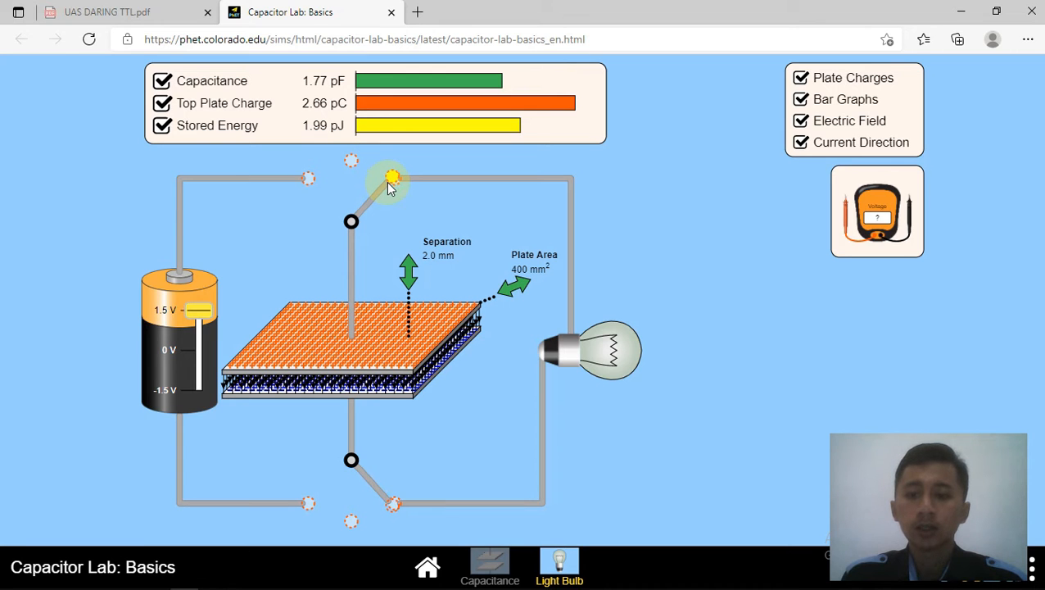
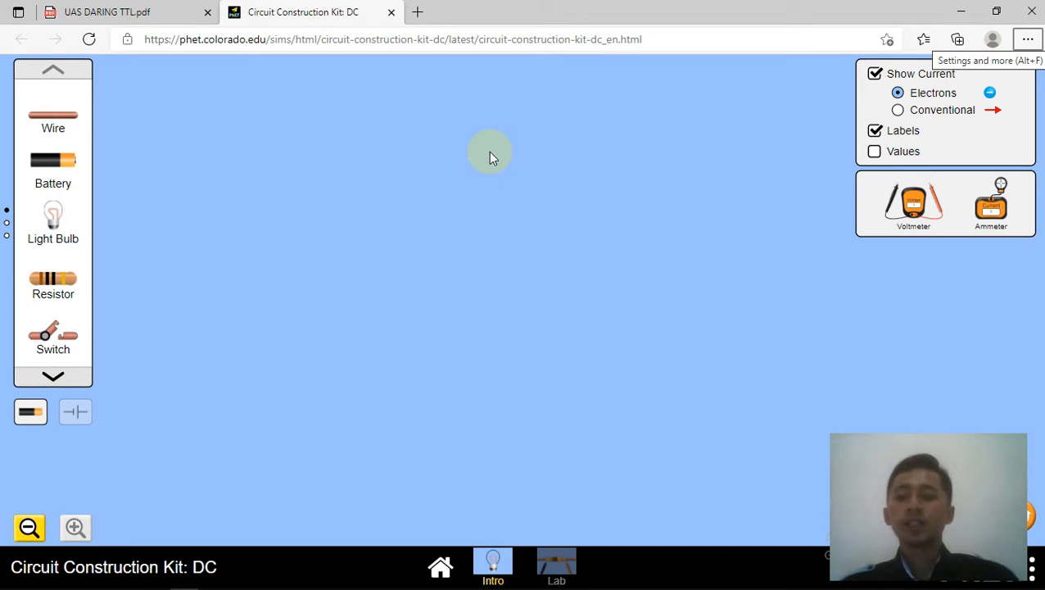
Step: Place a battery with a long wire on each end, and extend the negative side with a vertical and a short horizontal wire
{"action": "left_click_drag", "start_coordinate": [49, 162], "coordinate": [467, 384]}
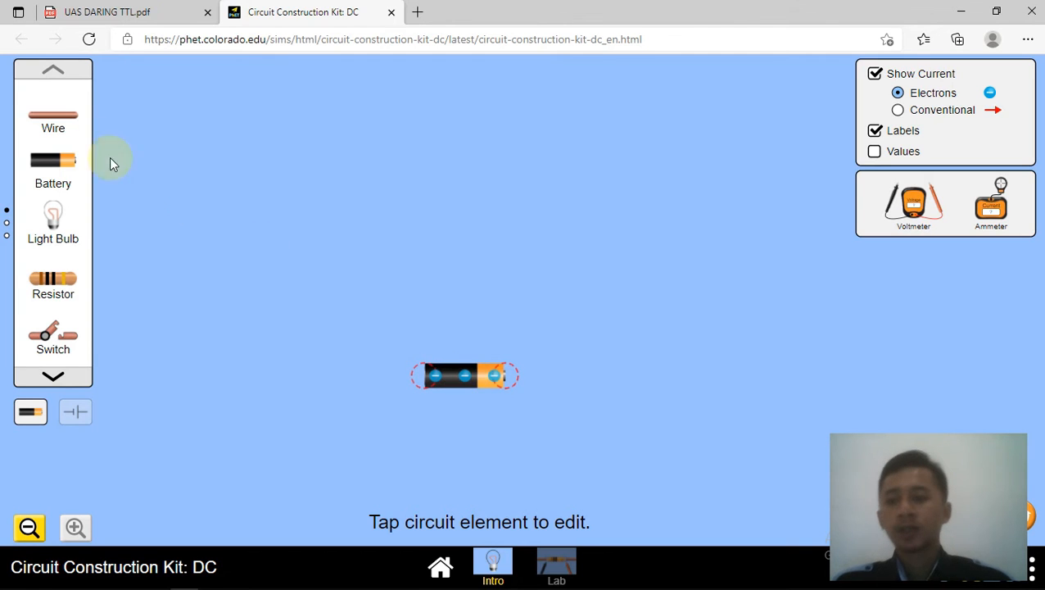
{"action": "left_click_drag", "start_coordinate": [48, 117], "coordinate": [229, 378]}
{"action": "left_click_drag", "start_coordinate": [53, 134], "coordinate": [702, 382]}
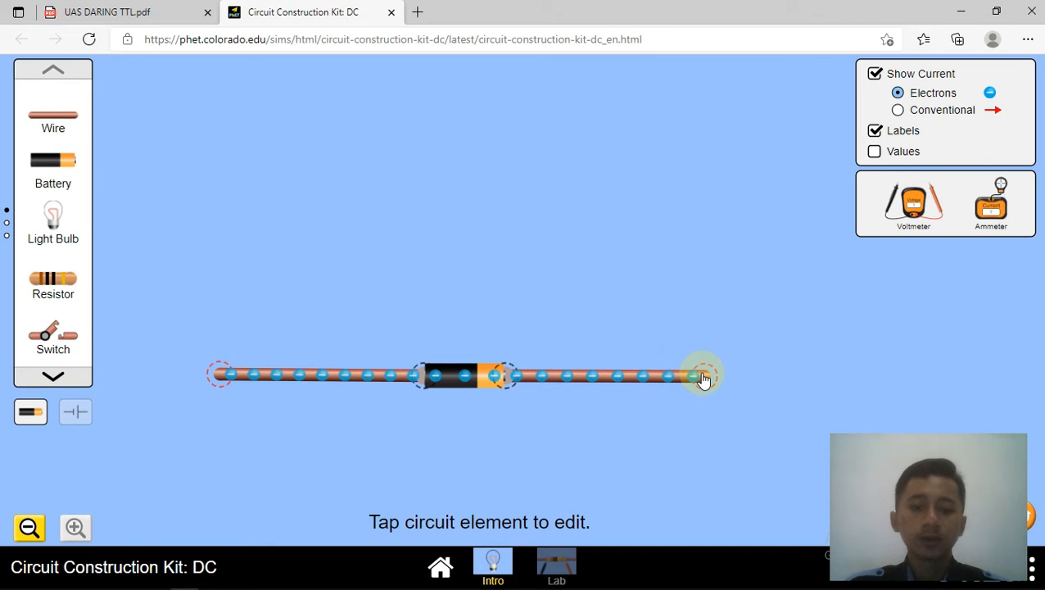
{"action": "left_click_drag", "start_coordinate": [702, 379], "coordinate": [702, 379]}
{"action": "left_click_drag", "start_coordinate": [53, 115], "coordinate": [232, 210]}
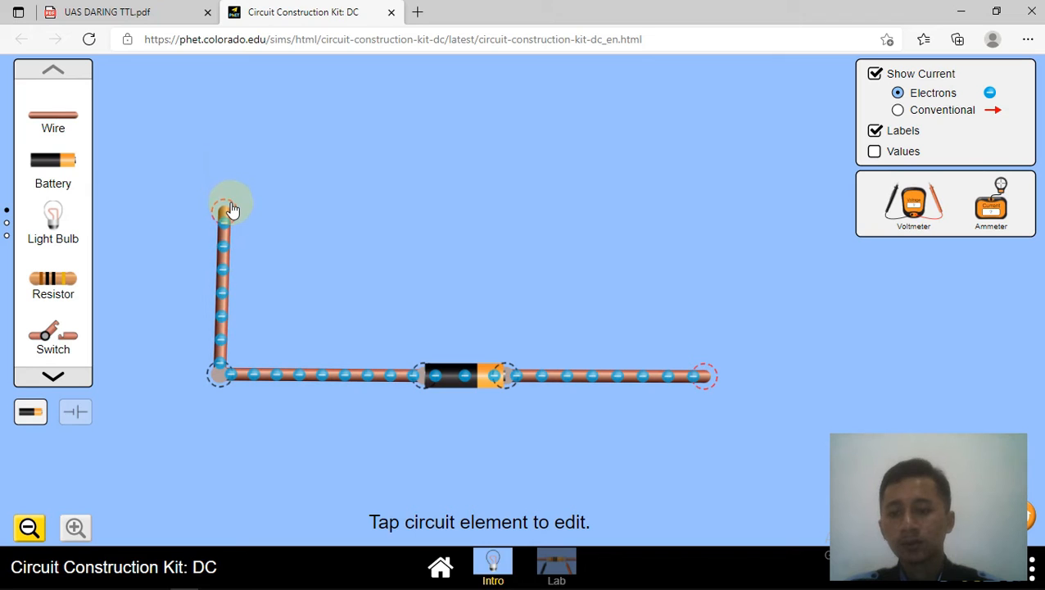
{"action": "left_click_drag", "start_coordinate": [68, 129], "coordinate": [286, 220]}
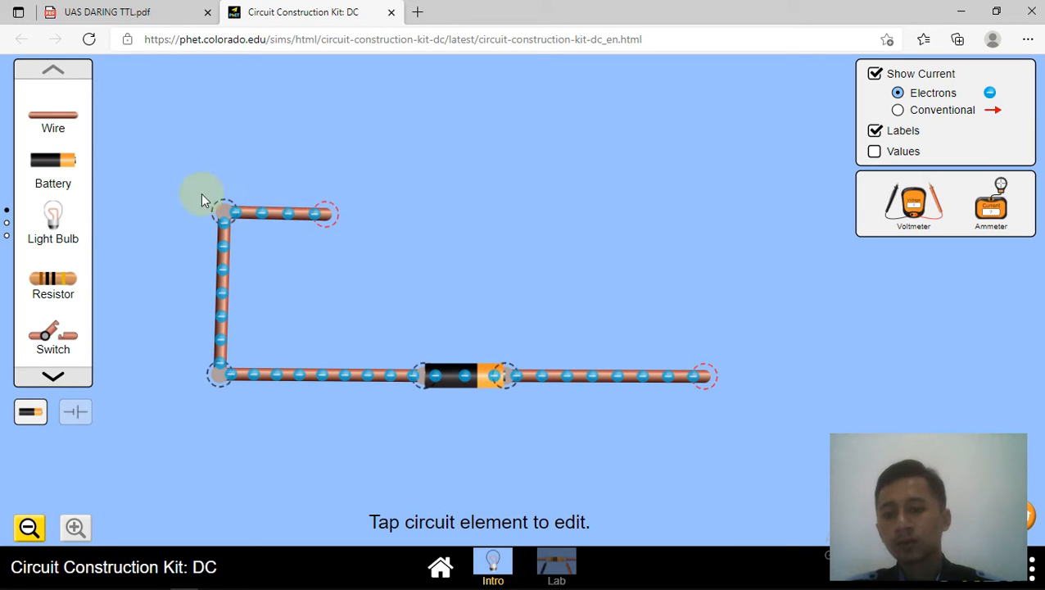
Step: Attach three light bulbs in series to the short upper wire, linking neighbouring bulbs with wires
{"action": "left_click_drag", "start_coordinate": [72, 213], "coordinate": [319, 212]}
{"action": "left_click_drag", "start_coordinate": [49, 127], "coordinate": [368, 202]}
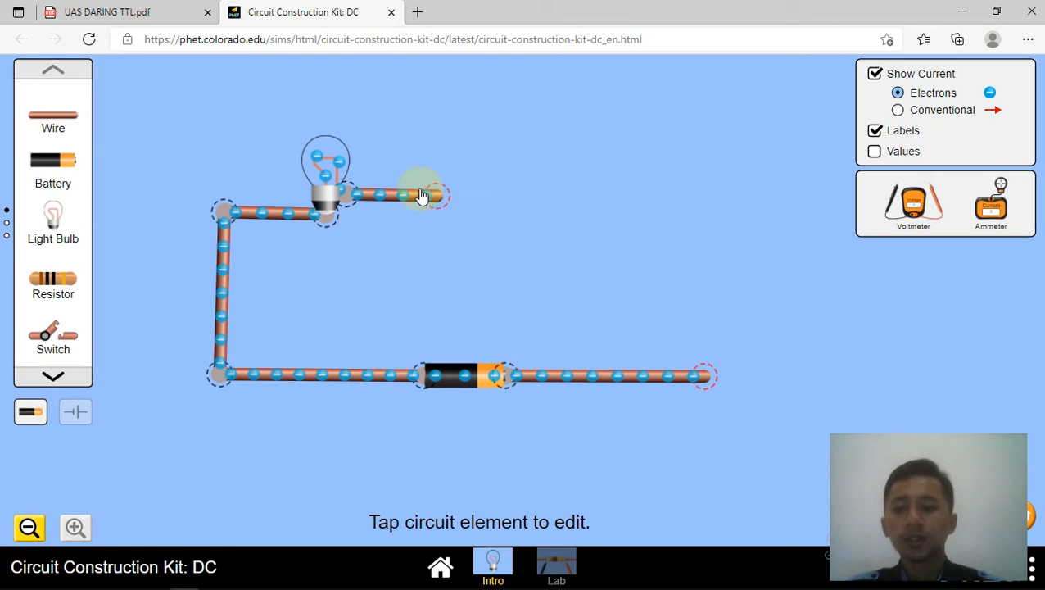
{"action": "left_click_drag", "start_coordinate": [53, 227], "coordinate": [442, 187]}
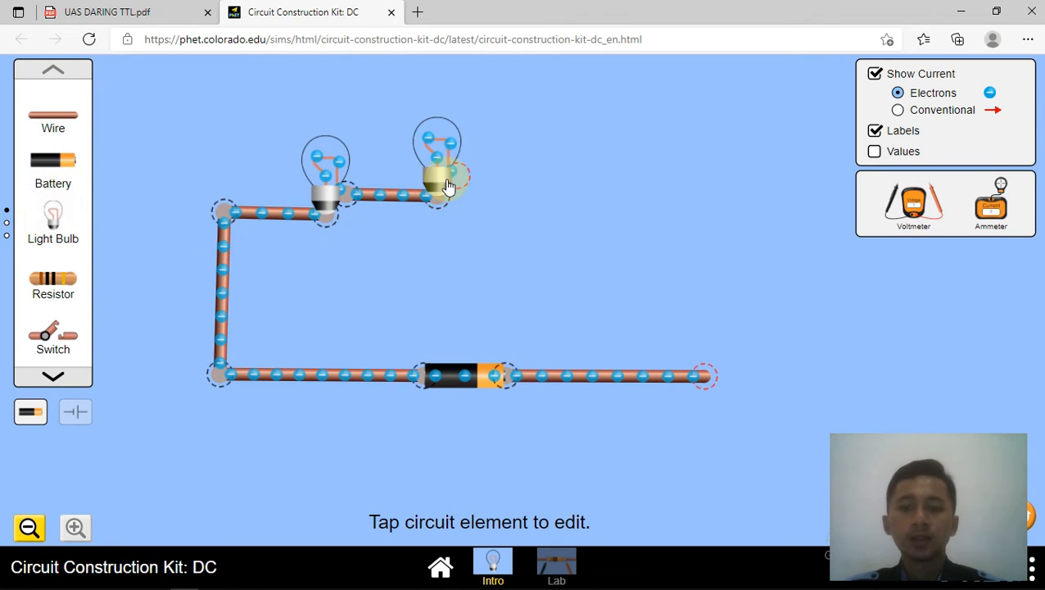
{"action": "left_click_drag", "start_coordinate": [70, 134], "coordinate": [560, 182]}
{"action": "left_click_drag", "start_coordinate": [47, 219], "coordinate": [562, 175]}
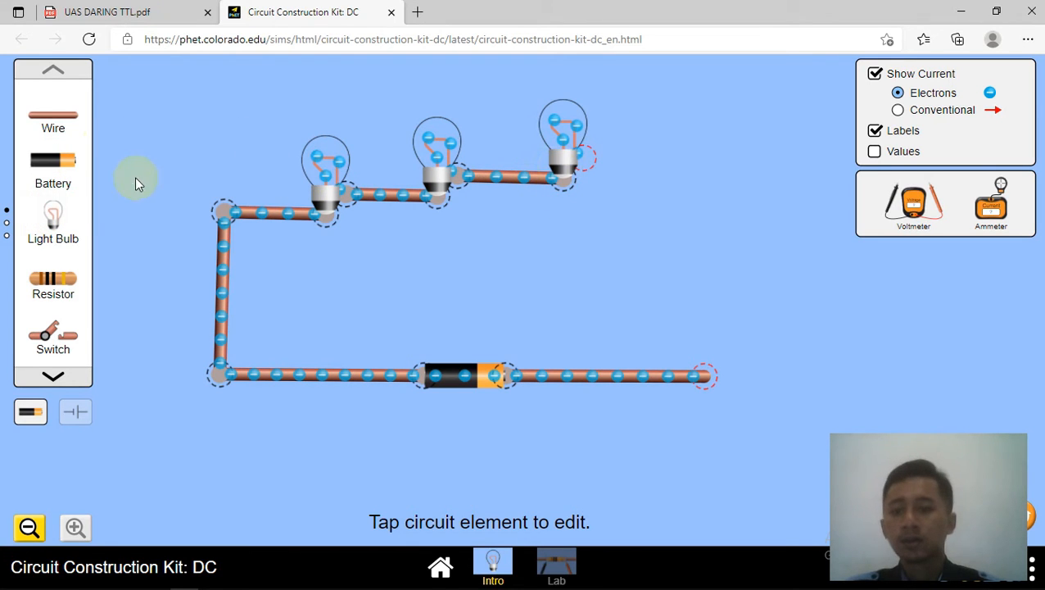
Step: Close the series circuit with two wires from the third bulb to the free wire end on the battery's positive side
{"action": "left_click_drag", "start_coordinate": [56, 129], "coordinate": [694, 163]}
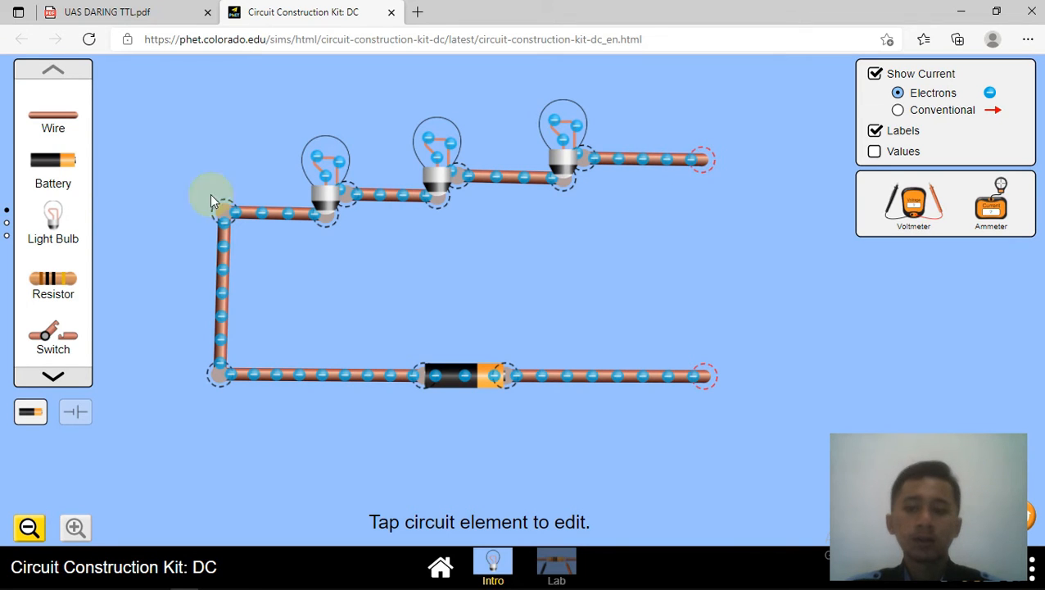
{"action": "left_click_drag", "start_coordinate": [80, 144], "coordinate": [743, 179]}
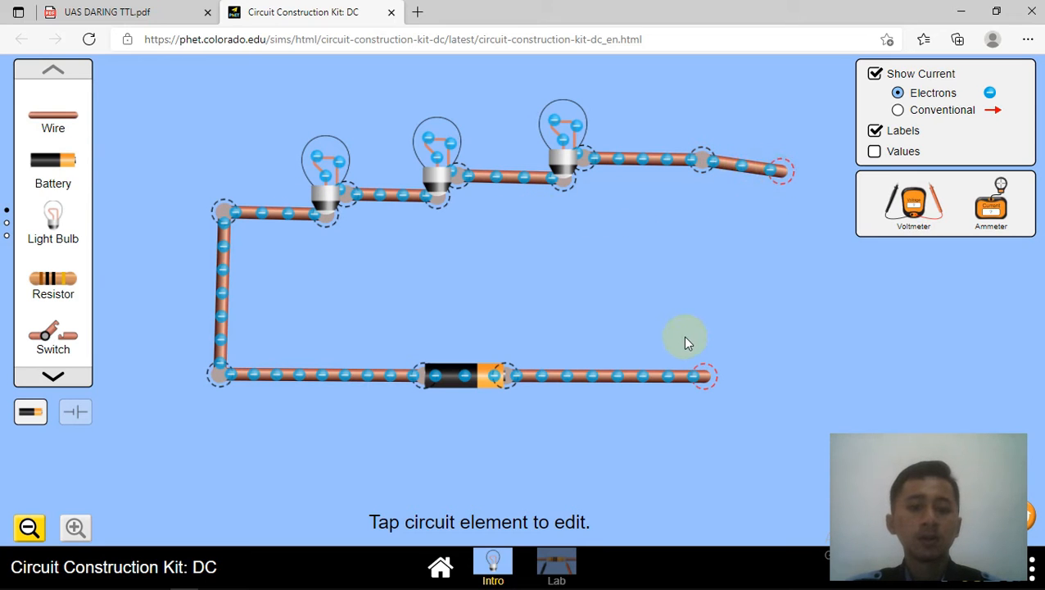
{"action": "right_click", "coordinate": [683, 336]}
{"action": "left_click", "coordinate": [774, 187]}
{"action": "left_click", "coordinate": [775, 187]}
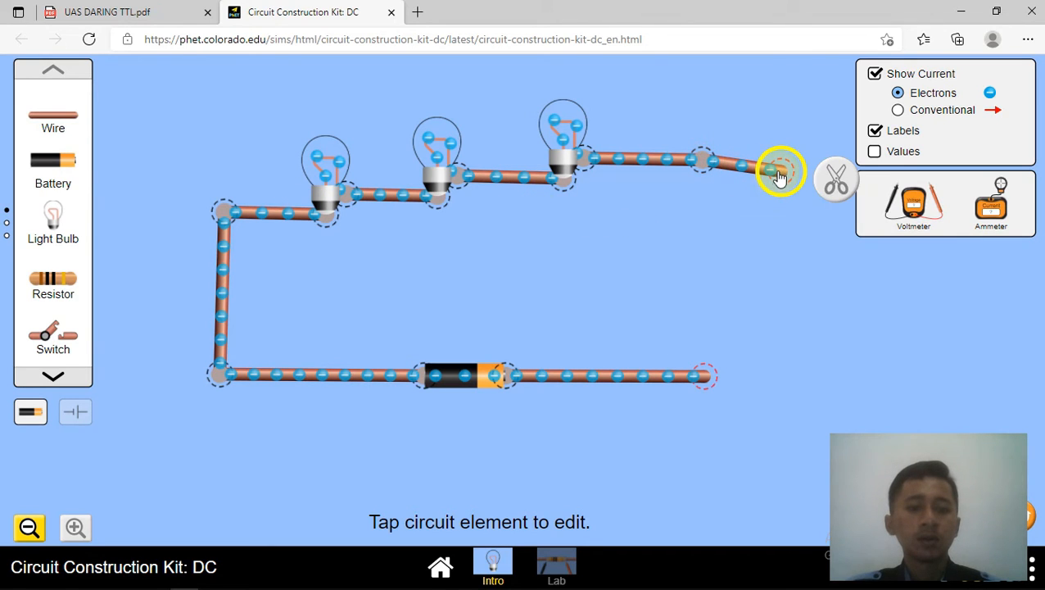
{"action": "left_click_drag", "start_coordinate": [780, 178], "coordinate": [702, 366]}
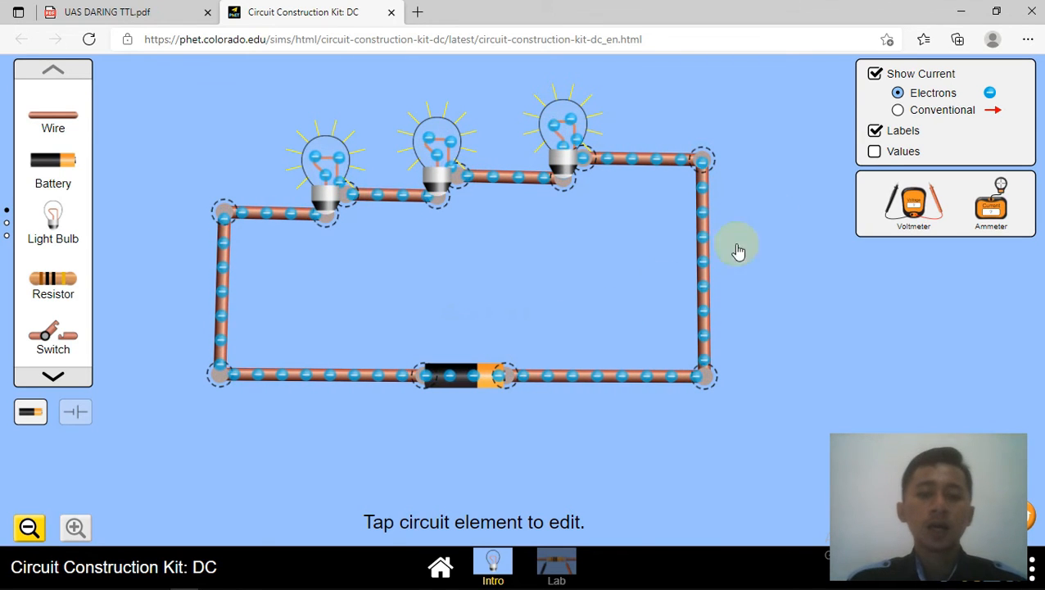
Step: Show the current as conventional arrows and display the component values
{"action": "left_click", "coordinate": [898, 110]}
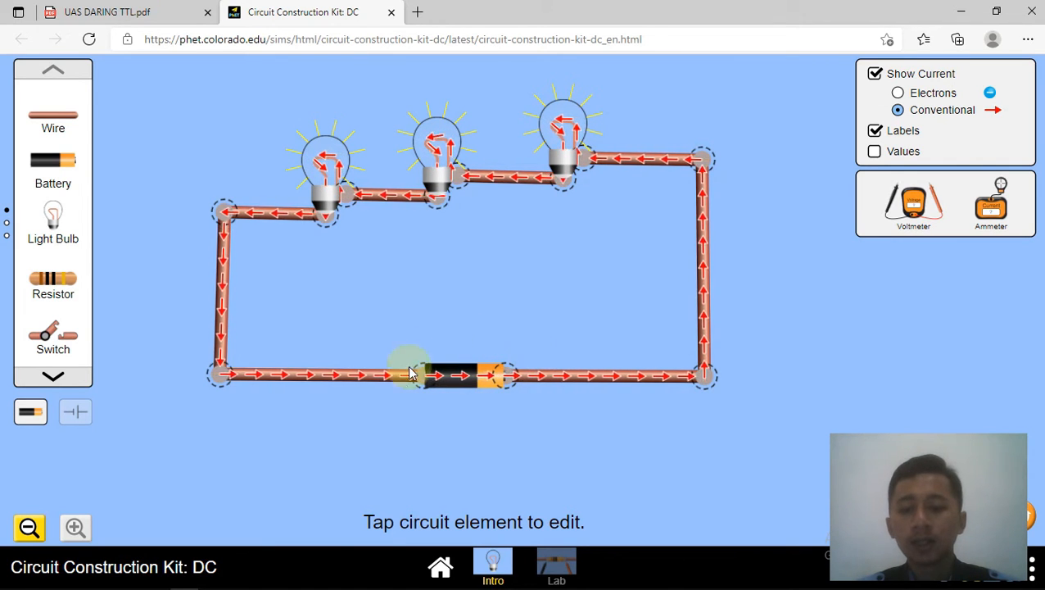
{"action": "left_click", "coordinate": [876, 158]}
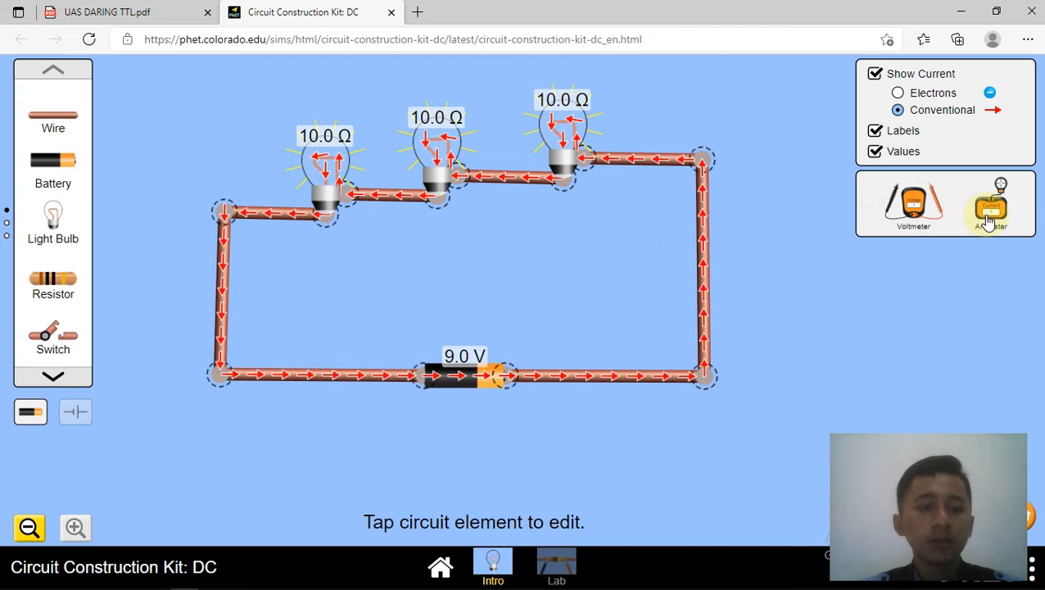
Step: Measure the current with the ammeter at the vertical wire near the positive side and at each of the three bulbs
{"action": "left_click_drag", "start_coordinate": [989, 221], "coordinate": [808, 271]}
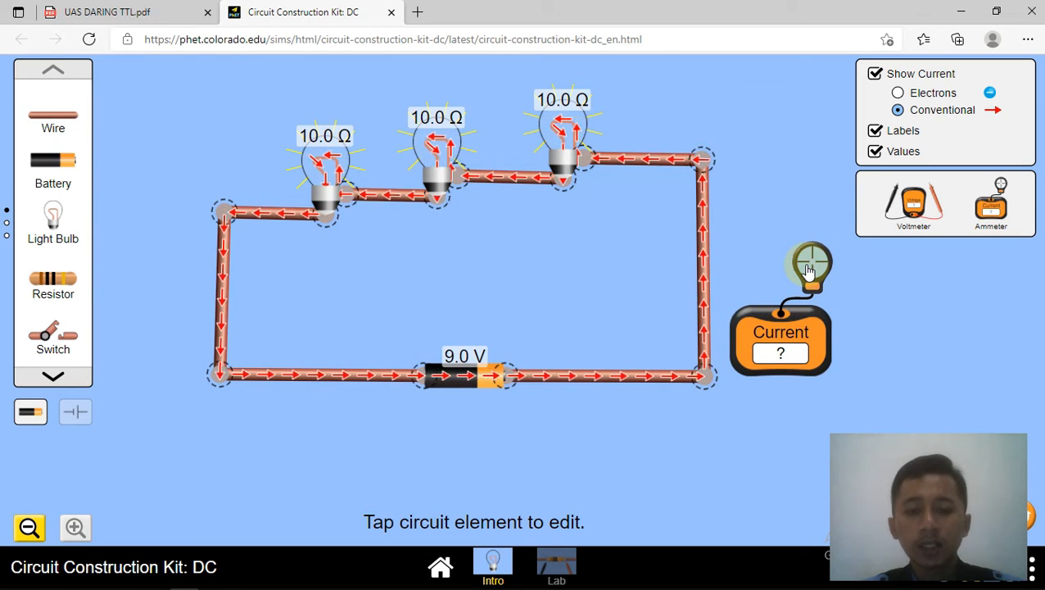
{"action": "right_click", "coordinate": [807, 254]}
{"action": "key", "text": "Escape"}
{"action": "left_click_drag", "start_coordinate": [807, 254], "coordinate": [703, 243]}
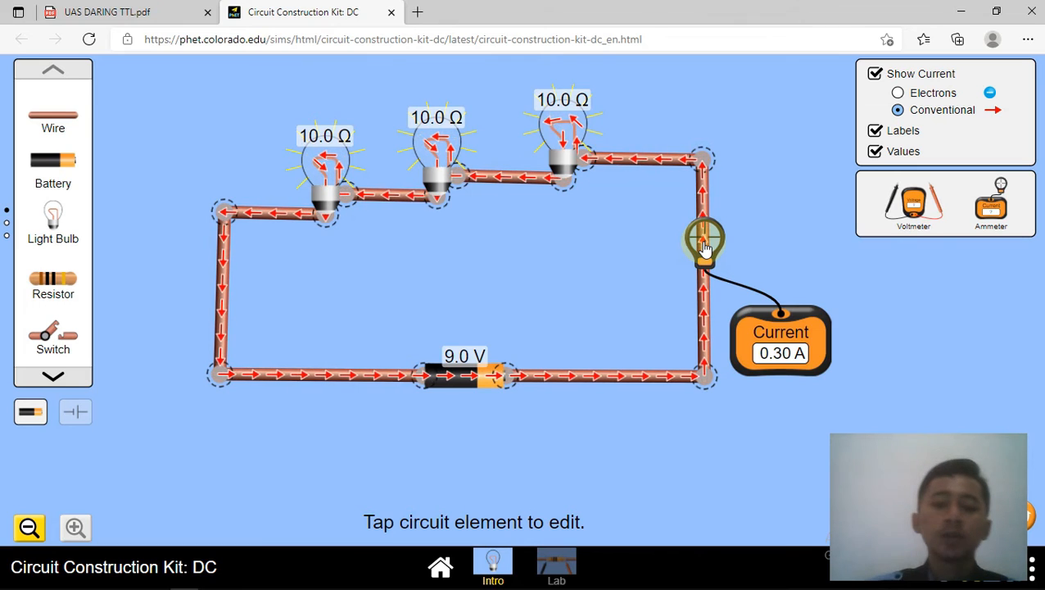
{"action": "left_click_drag", "start_coordinate": [704, 244], "coordinate": [561, 171]}
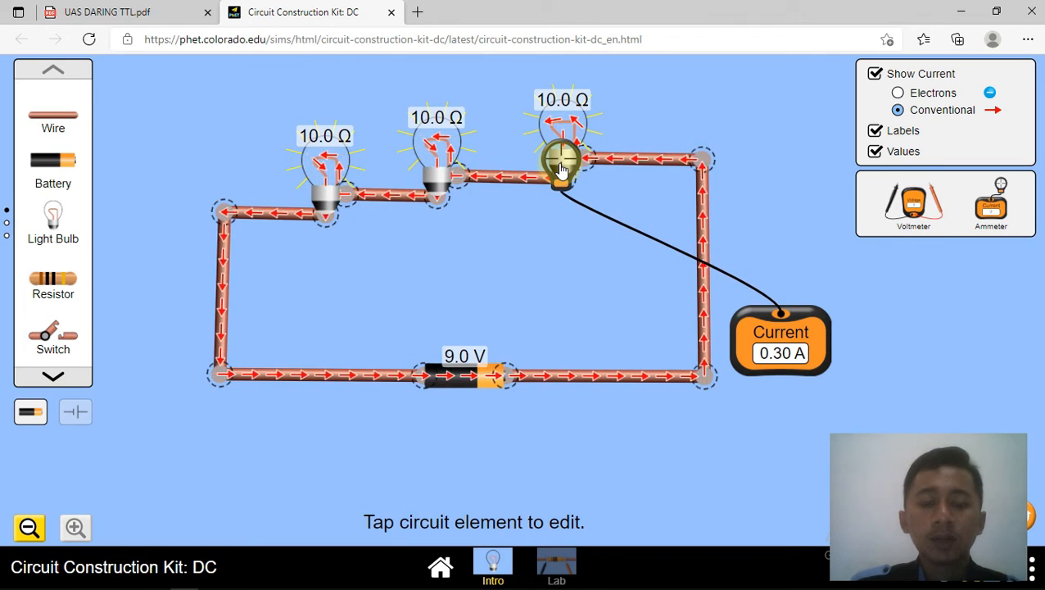
{"action": "left_click_drag", "start_coordinate": [561, 172], "coordinate": [430, 185]}
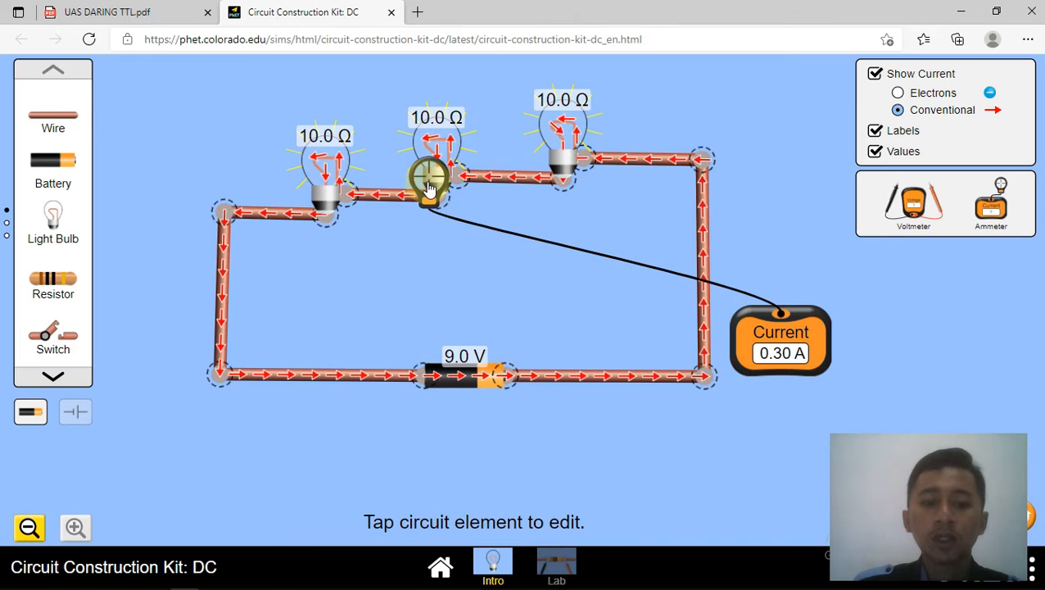
{"action": "left_click_drag", "start_coordinate": [348, 201], "coordinate": [322, 211]}
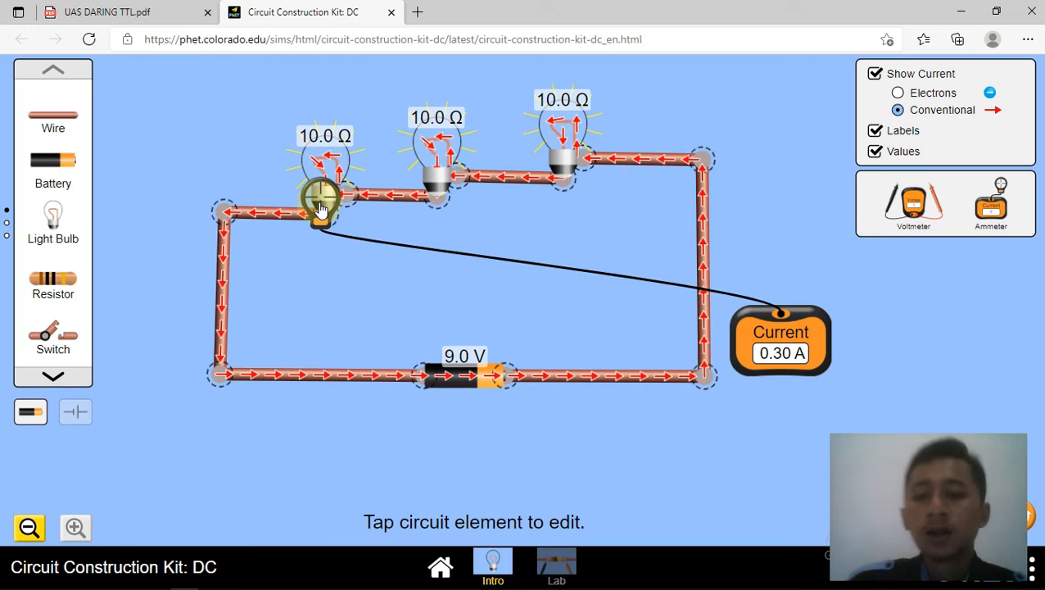
{"action": "left_click_drag", "start_coordinate": [352, 198], "coordinate": [627, 210]}
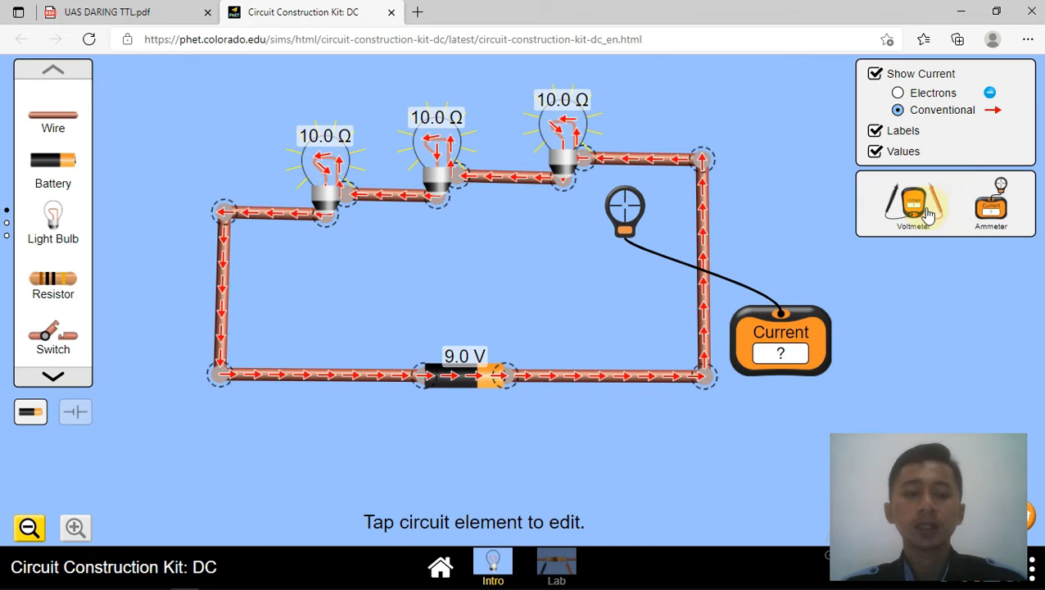
Step: Add a voltmeter and measure the voltage across the bulb nearest the battery's positive side
{"action": "left_click_drag", "start_coordinate": [926, 216], "coordinate": [387, 326]}
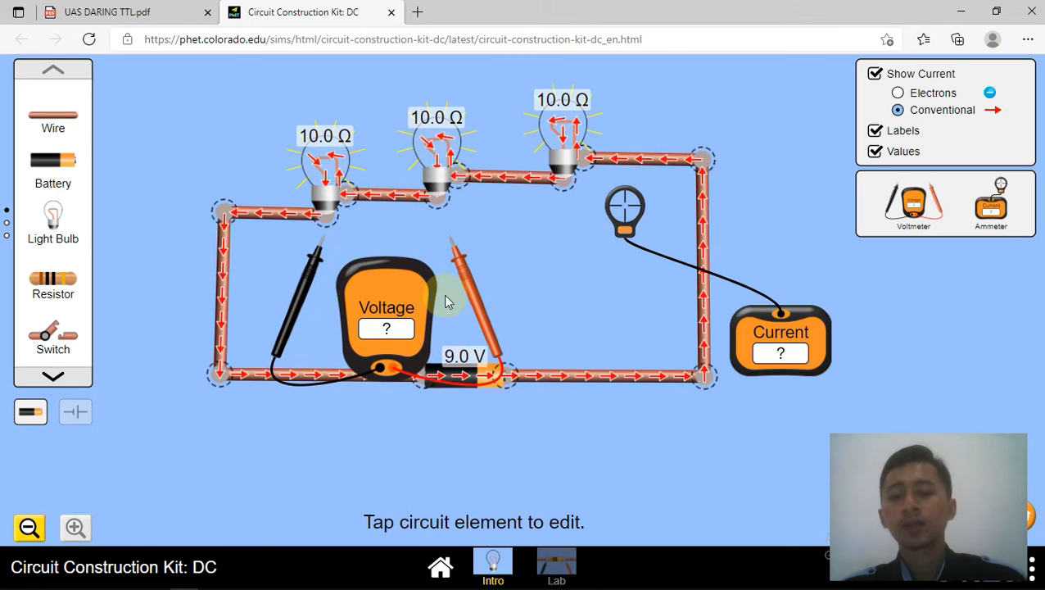
{"action": "right_click", "coordinate": [485, 264]}
{"action": "left_click", "coordinate": [471, 281]}
{"action": "left_click_drag", "start_coordinate": [471, 281], "coordinate": [637, 205]}
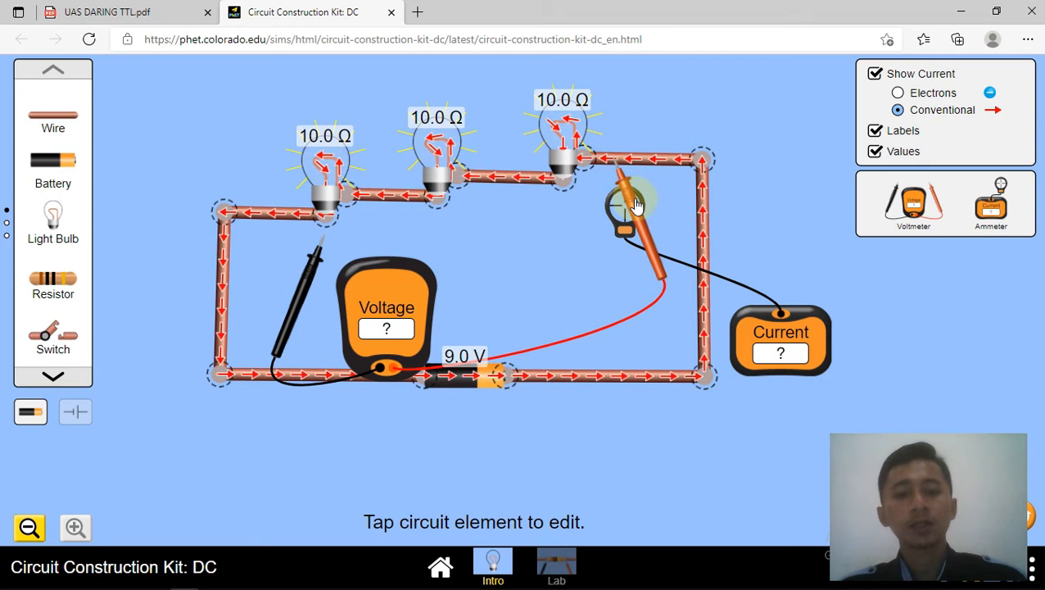
{"action": "left_click", "coordinate": [298, 306]}
{"action": "left_click_drag", "start_coordinate": [298, 306], "coordinate": [502, 250]}
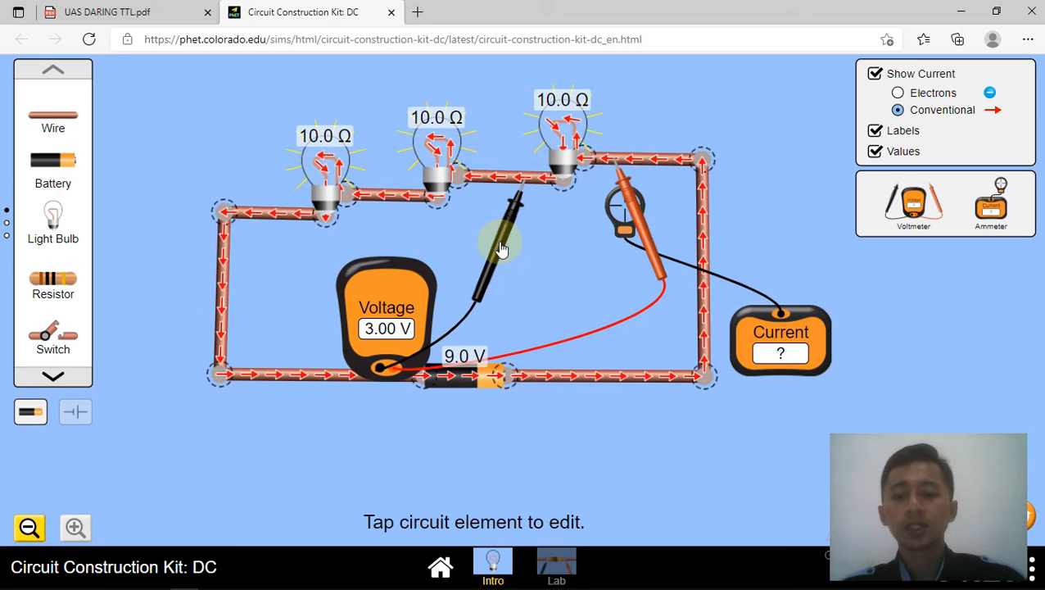
Step: Measure the voltage across the middle bulb and across the bulb nearest the battery's negative side
{"action": "left_click_drag", "start_coordinate": [501, 250], "coordinate": [373, 266]}
{"action": "left_click_drag", "start_coordinate": [637, 215], "coordinate": [509, 237]}
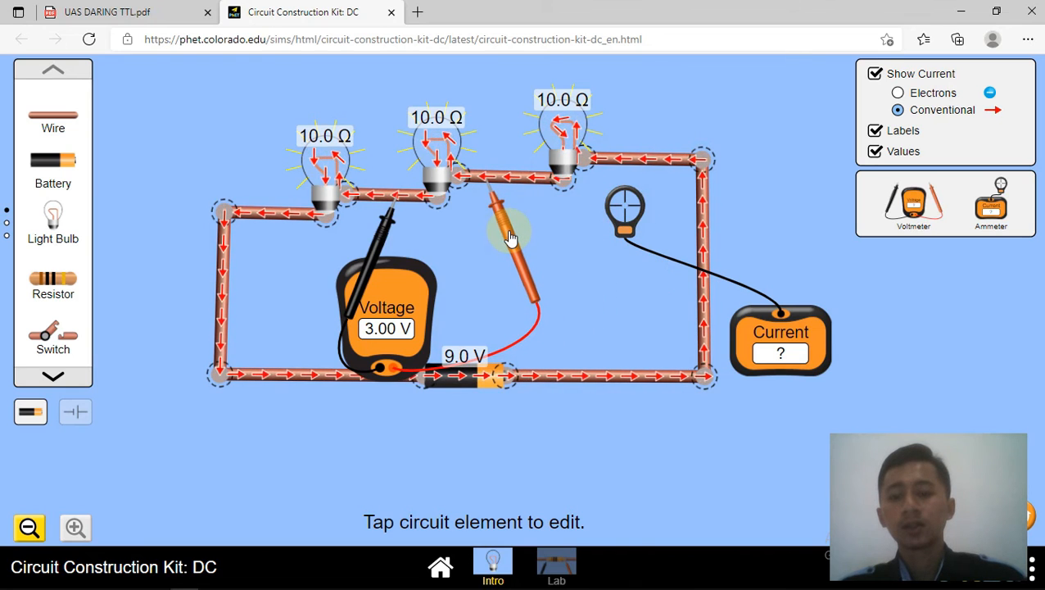
{"action": "left_click_drag", "start_coordinate": [383, 242], "coordinate": [264, 259]}
{"action": "left_click_drag", "start_coordinate": [498, 232], "coordinate": [392, 255]}
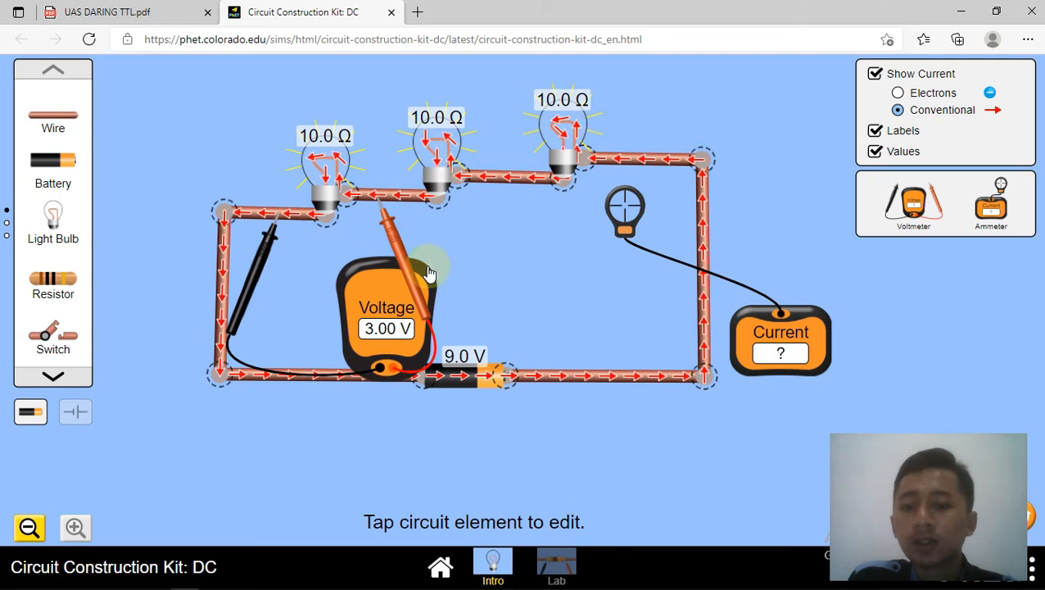
Step: Move the voltmeter and both of its probes off the bulb branch into the empty space around the lower part of the circuit
{"action": "left_click_drag", "start_coordinate": [408, 291], "coordinate": [264, 513]}
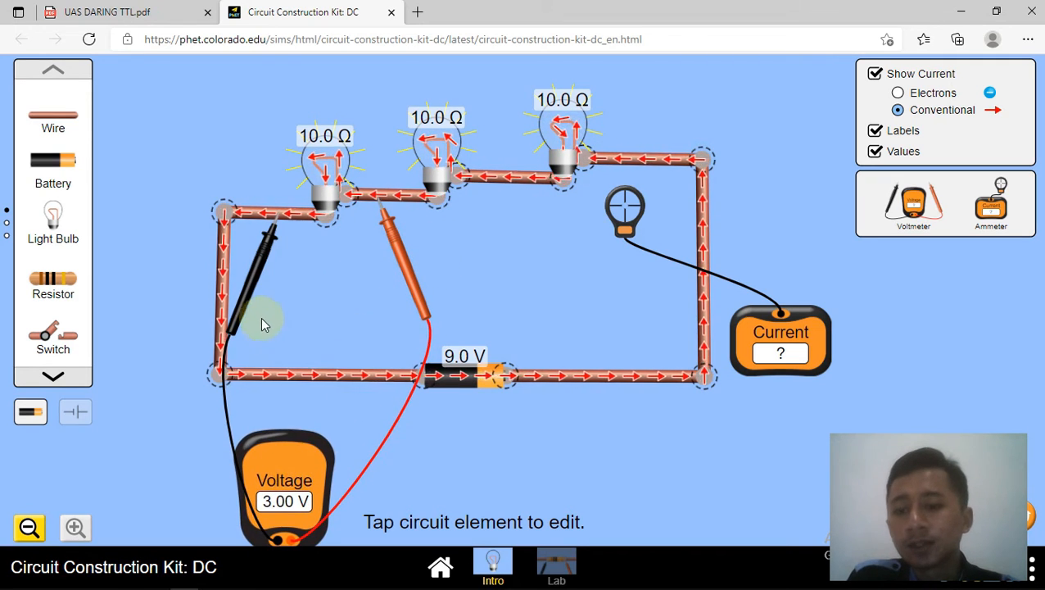
{"action": "left_click_drag", "start_coordinate": [250, 303], "coordinate": [137, 458]}
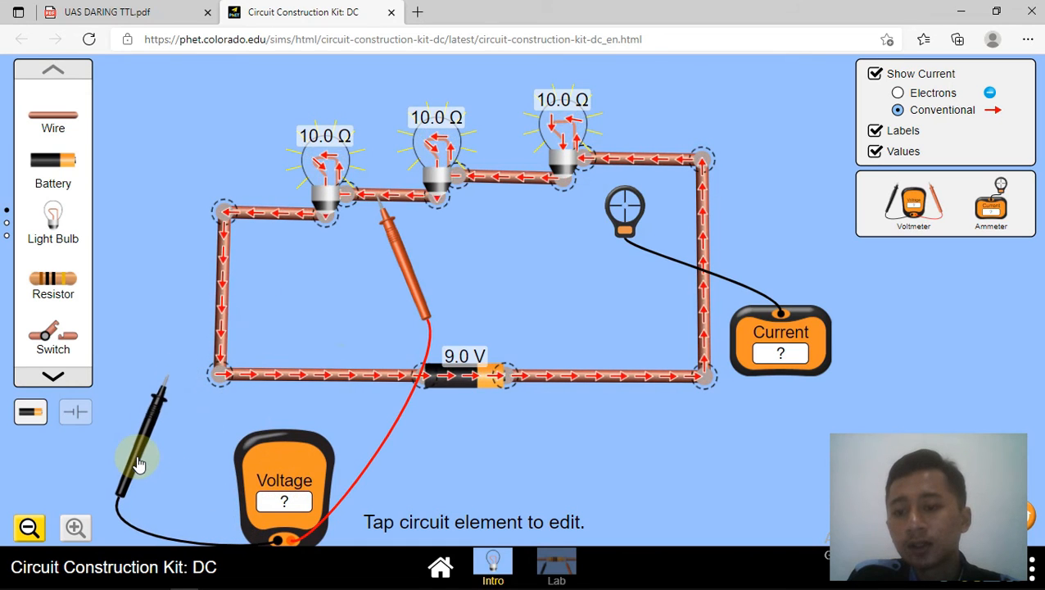
{"action": "left_click_drag", "start_coordinate": [408, 296], "coordinate": [389, 401]}
Step: Set the bulb nearest the battery's negative side to 30 ohms and the bulb nearest its positive side to 20 ohms
{"action": "left_click", "coordinate": [327, 162]}
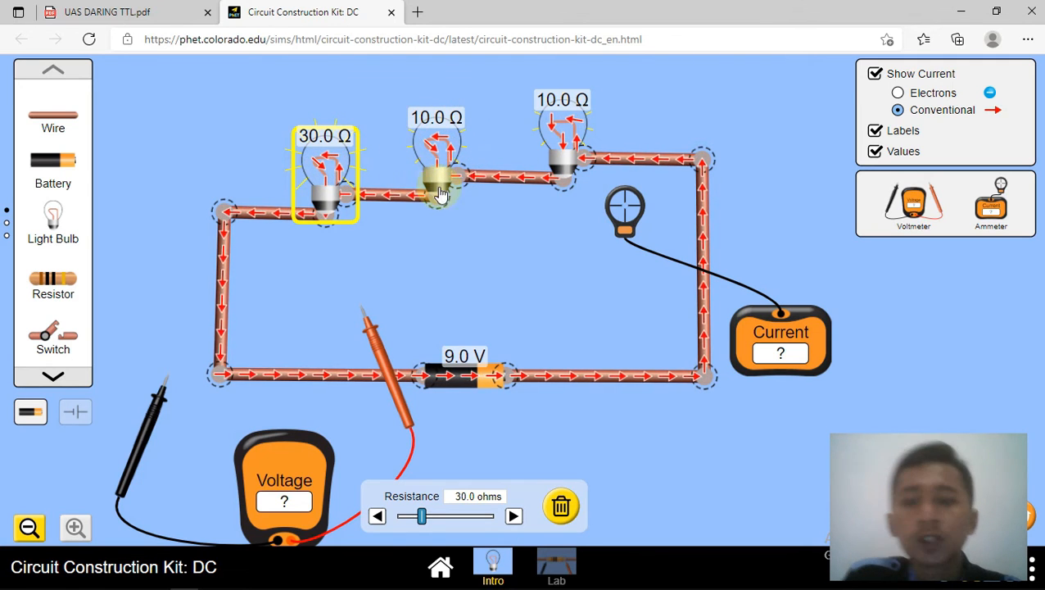
{"action": "left_click", "coordinate": [573, 131]}
{"action": "left_click", "coordinate": [574, 131]}
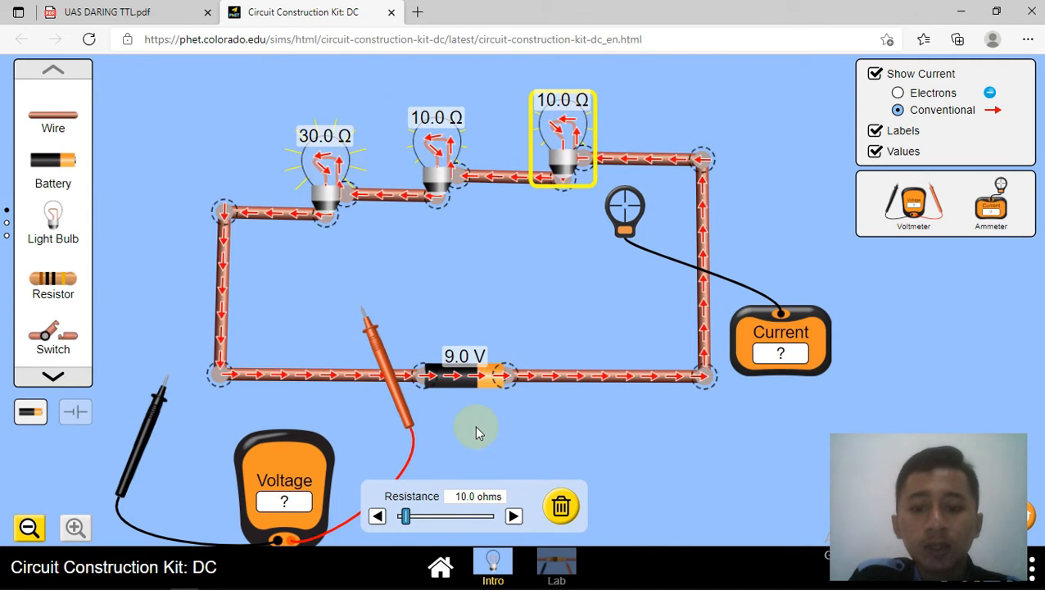
{"action": "left_click_drag", "start_coordinate": [407, 525], "coordinate": [417, 533]}
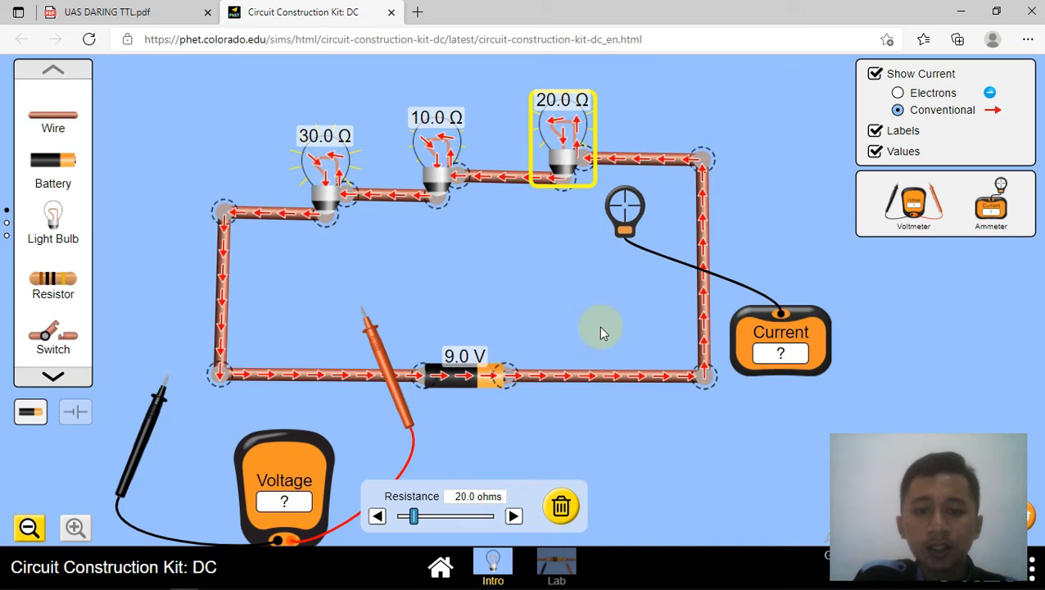
Step: Measure the current at the vertical wire near the battery's positive side and the voltage across the 30 ohm bulb
{"action": "left_click_drag", "start_coordinate": [619, 215], "coordinate": [693, 230]}
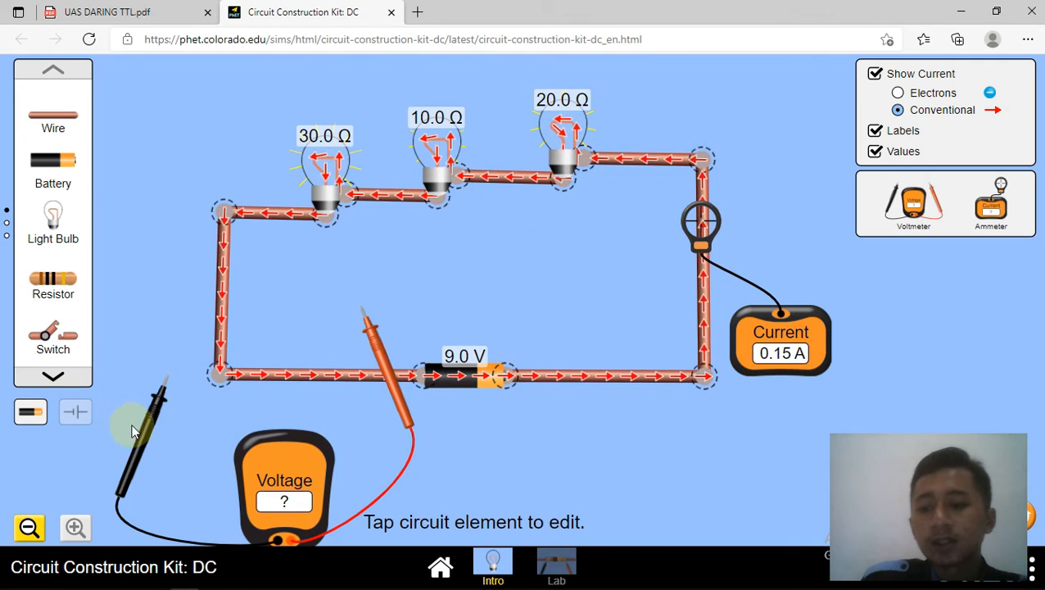
{"action": "left_click_drag", "start_coordinate": [142, 442], "coordinate": [258, 279]}
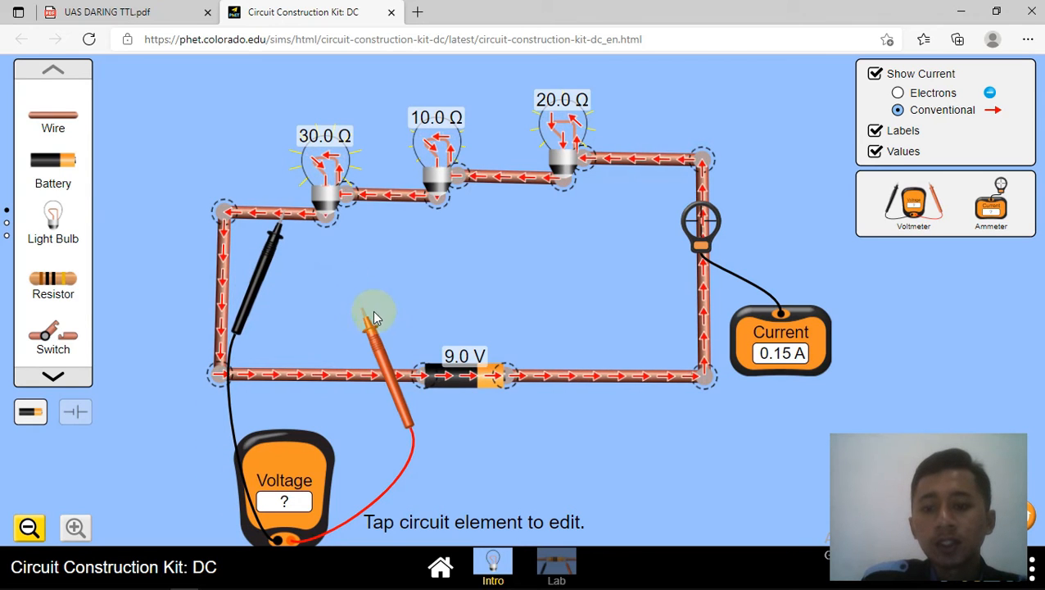
{"action": "left_click_drag", "start_coordinate": [379, 349], "coordinate": [395, 237]}
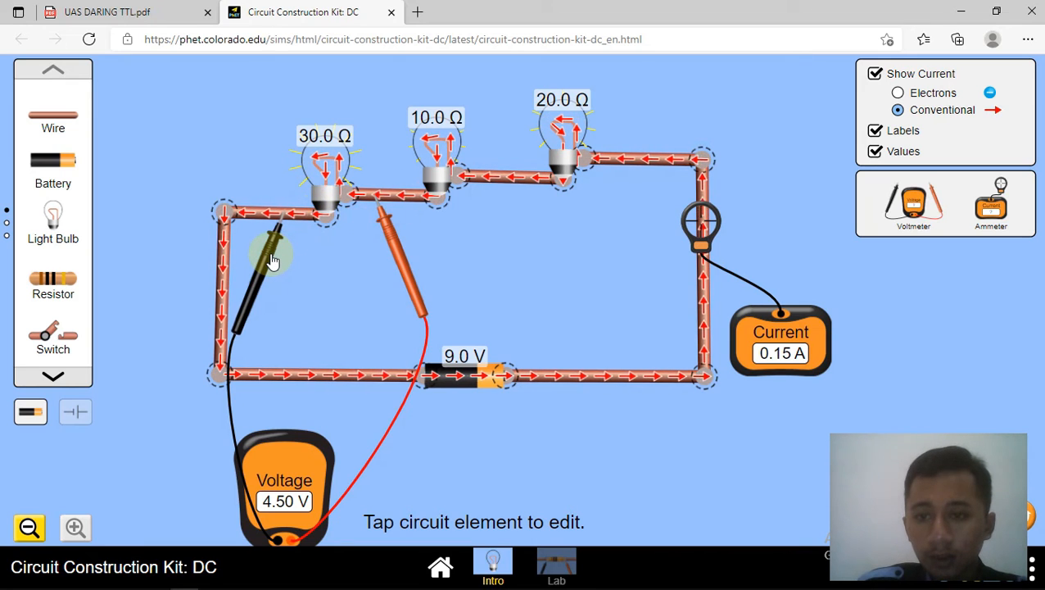
{"action": "left_click_drag", "start_coordinate": [273, 261], "coordinate": [279, 260]}
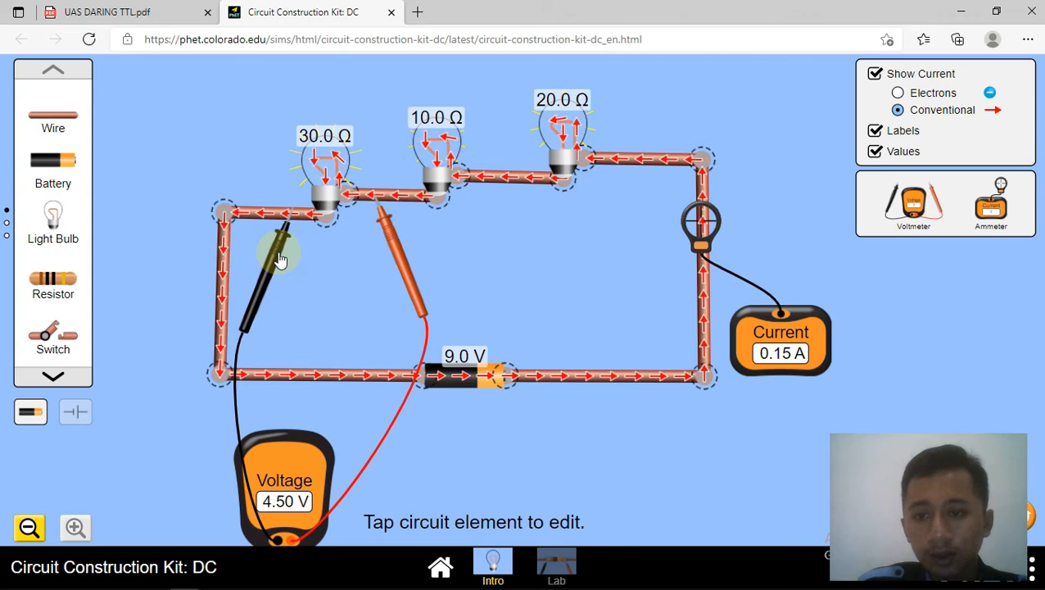
{"action": "left_click_drag", "start_coordinate": [385, 236], "coordinate": [382, 233]}
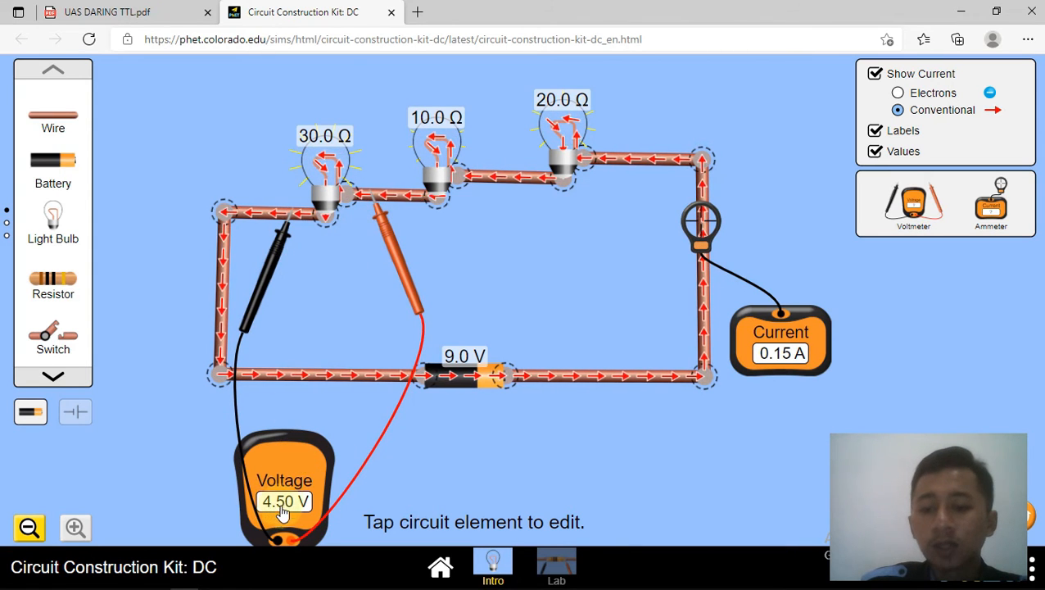
Step: Measure the voltage across the 10 ohm bulb and across the 20 ohm bulb
{"action": "left_click_drag", "start_coordinate": [267, 293], "coordinate": [527, 277]}
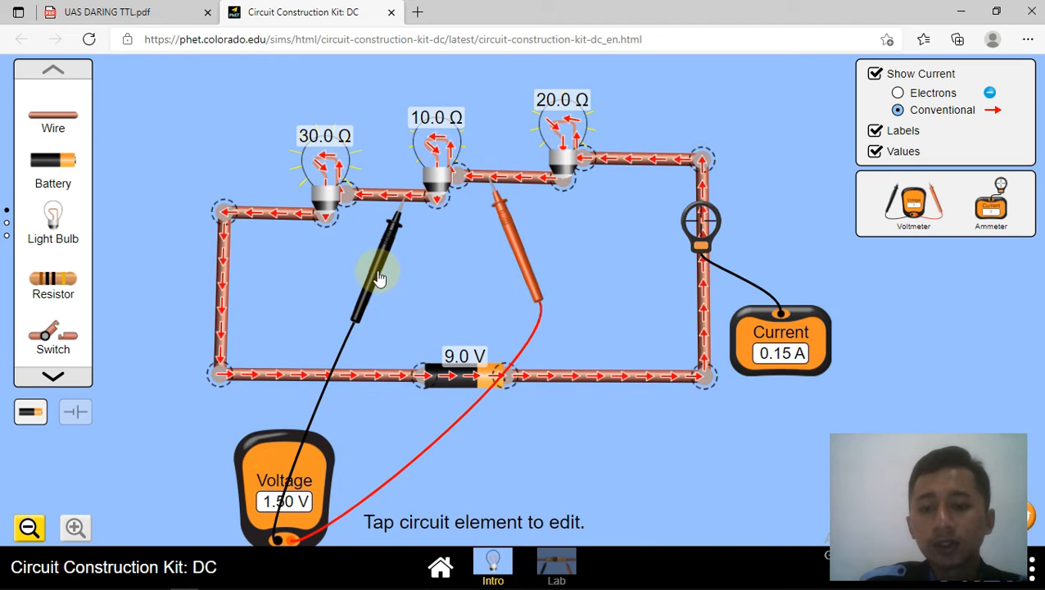
{"action": "left_click_drag", "start_coordinate": [376, 277], "coordinate": [633, 227]}
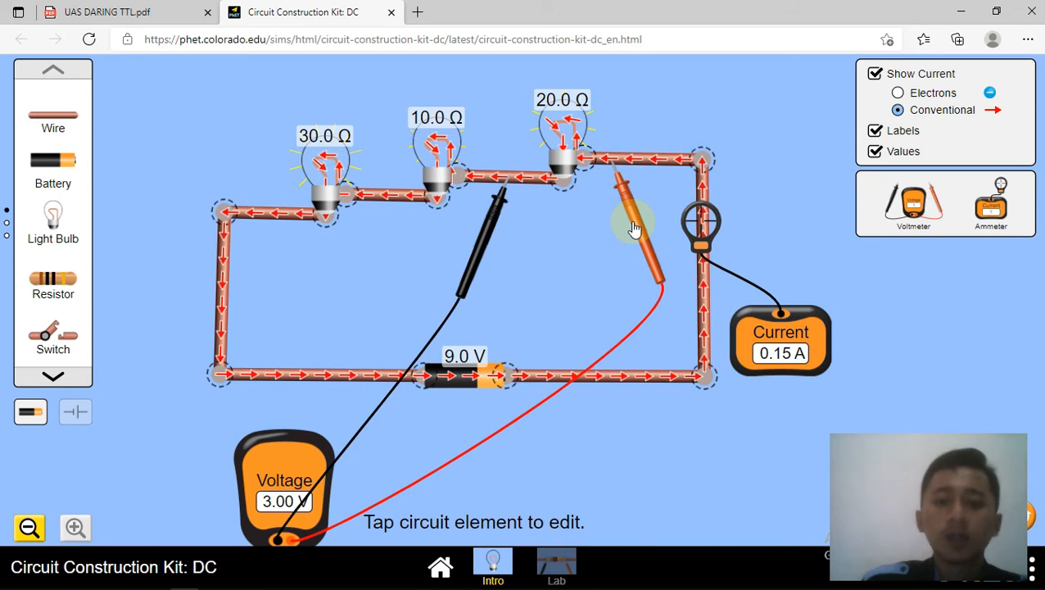
{"action": "mouse_move", "coordinate": [494, 242]}
{"action": "left_mouse_down"}
{"action": "mouse_move", "coordinate": [500, 232]}
{"action": "mouse_move", "coordinate": [504, 246]}
{"action": "left_mouse_up"}
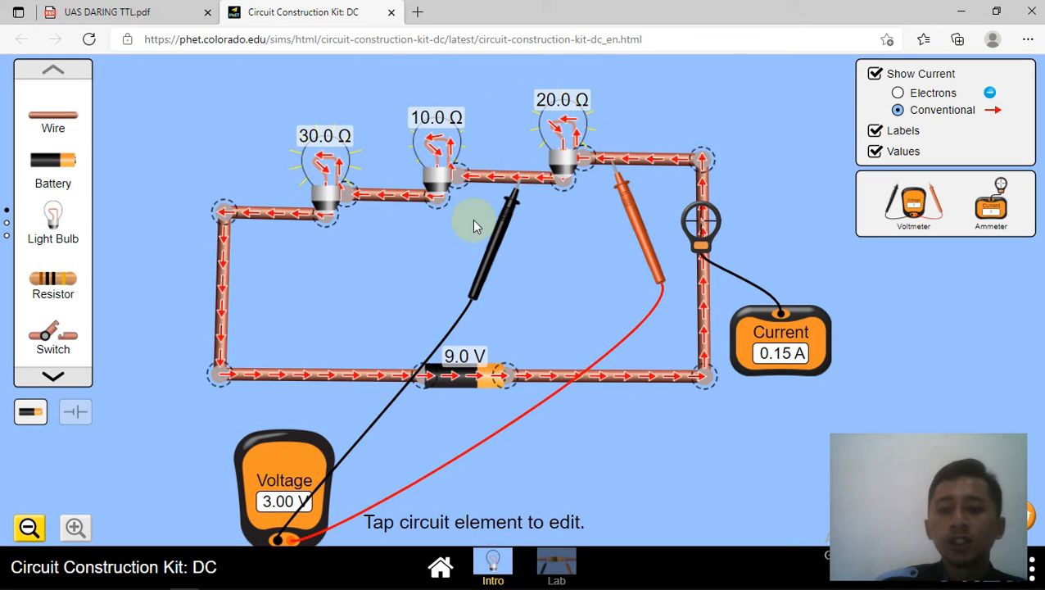
Step: Measure the voltage across all three bulbs together, and again across the 30, 10 and 20 ohm bulbs individually
{"action": "left_click_drag", "start_coordinate": [503, 226], "coordinate": [264, 275]}
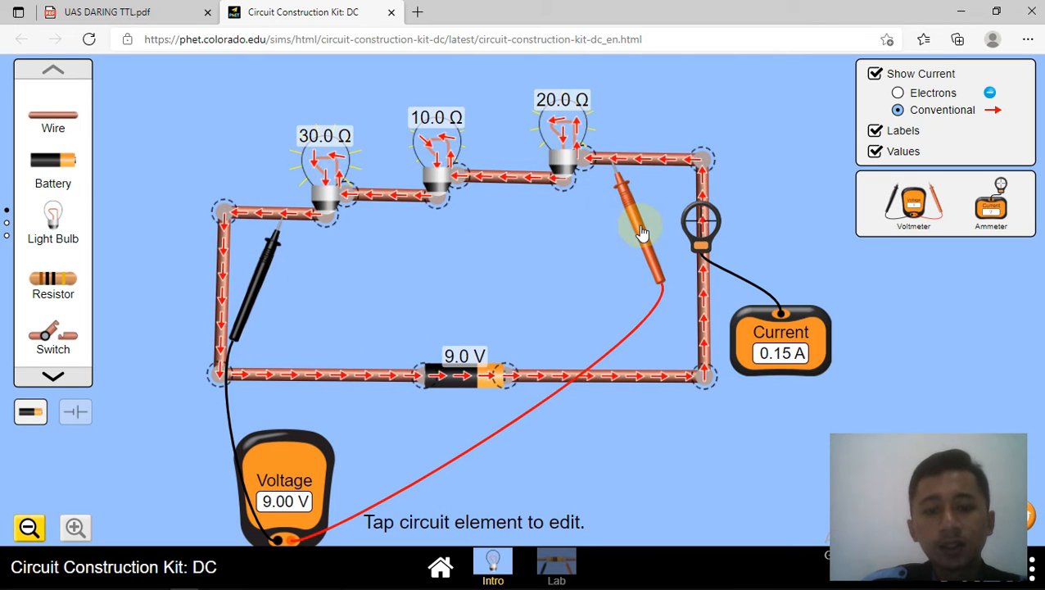
{"action": "left_click_drag", "start_coordinate": [642, 233], "coordinate": [397, 272]}
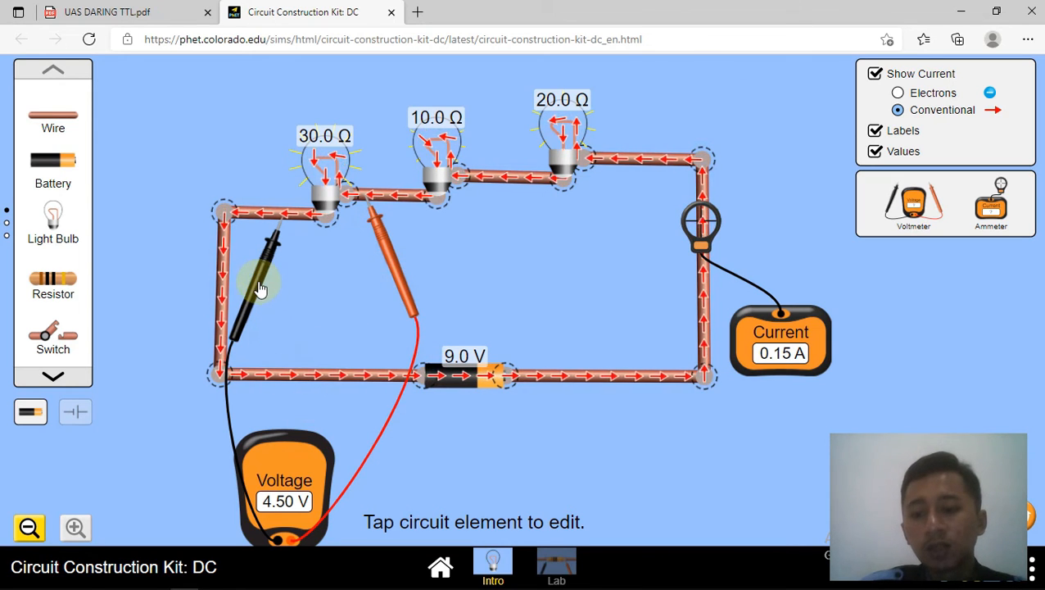
{"action": "left_click_drag", "start_coordinate": [277, 284], "coordinate": [523, 235]}
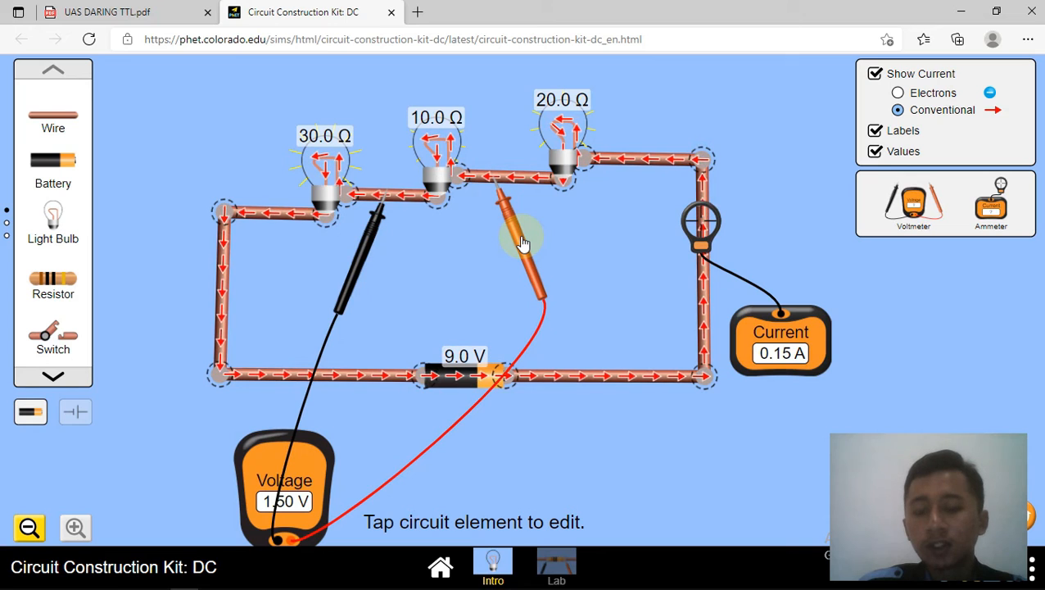
{"action": "left_click_drag", "start_coordinate": [355, 240], "coordinate": [637, 232]}
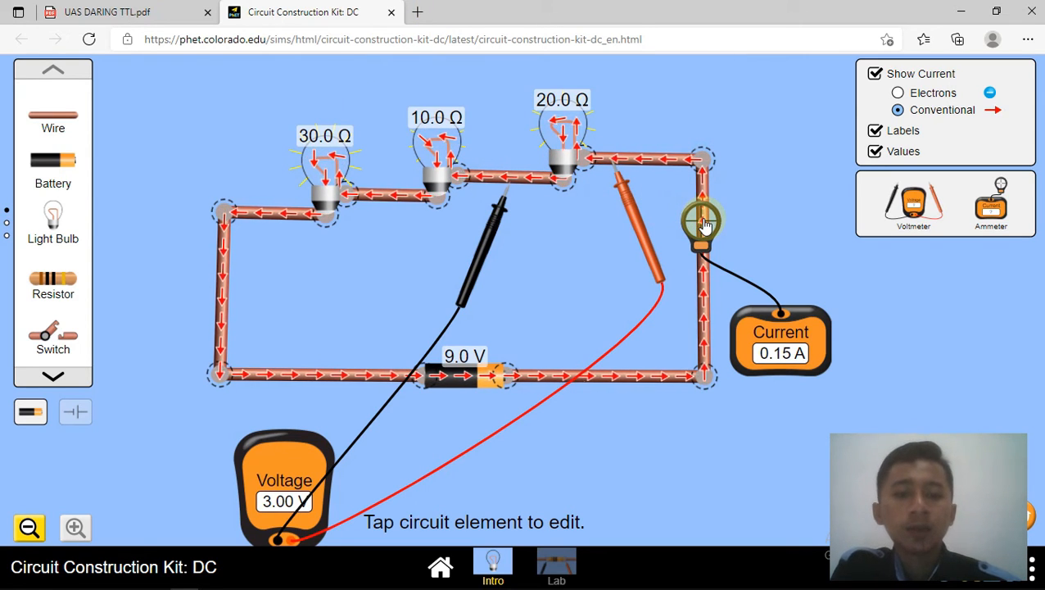
Step: Measure the current at the 20 ohm and 30 ohm bulbs, and return the ammeter probe to the vertical wire near the battery's positive side
{"action": "left_click_drag", "start_coordinate": [702, 222], "coordinate": [564, 168]}
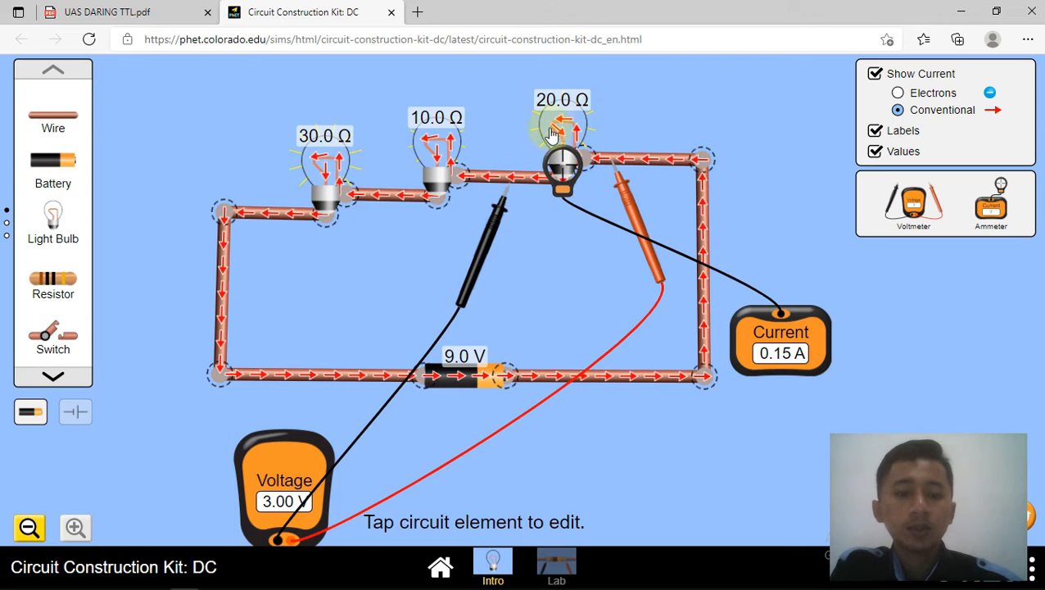
{"action": "left_click_drag", "start_coordinate": [570, 170], "coordinate": [328, 203]}
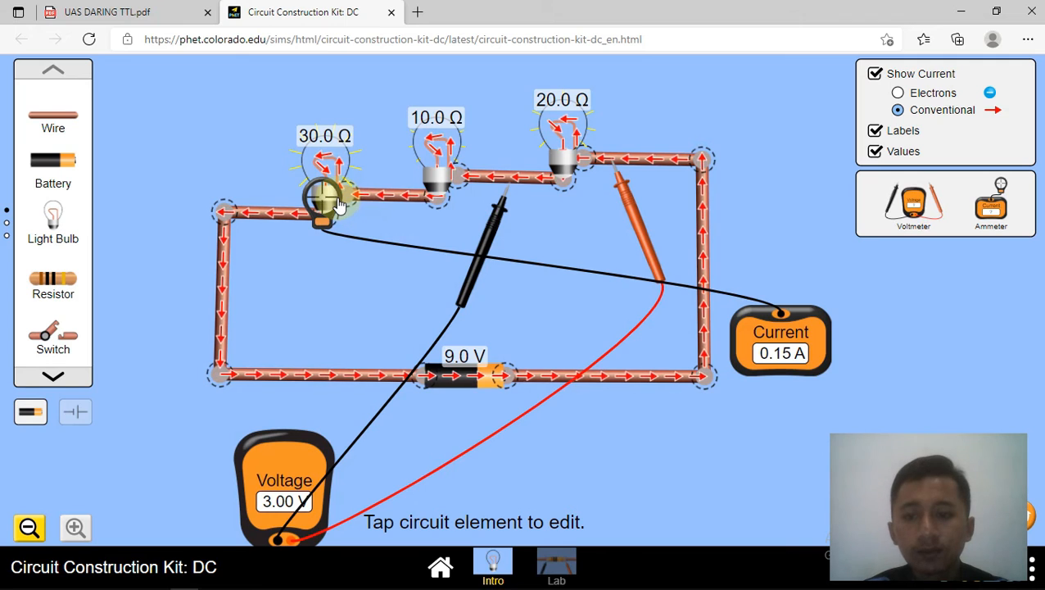
{"action": "left_click_drag", "start_coordinate": [330, 205], "coordinate": [706, 251]}
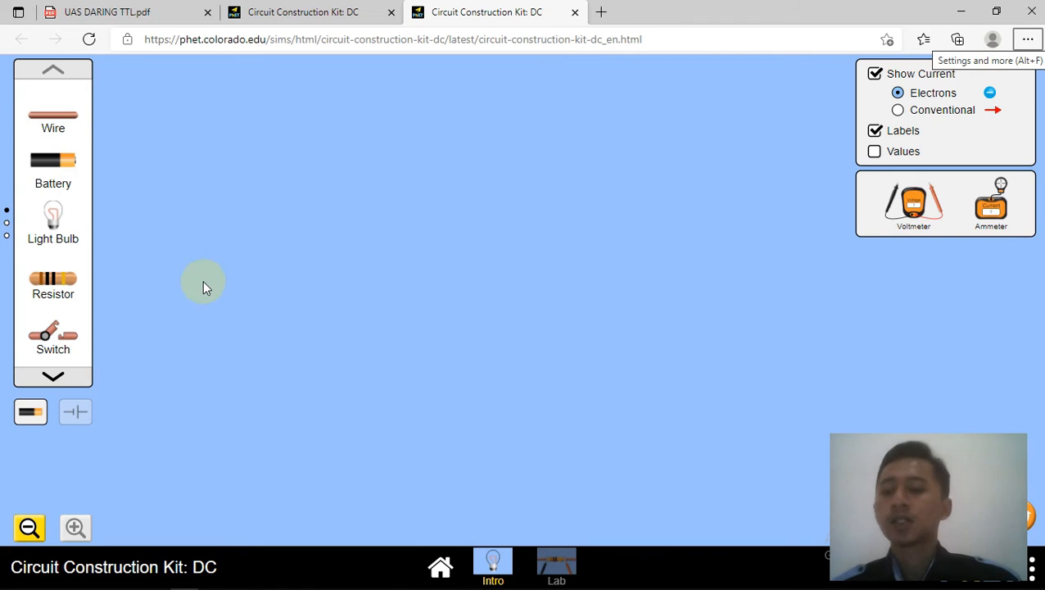
Step: Place a battery in the empty circuit workspace and attach a horizontal wire to each of its terminals
{"action": "left_click_drag", "start_coordinate": [69, 169], "coordinate": [429, 463]}
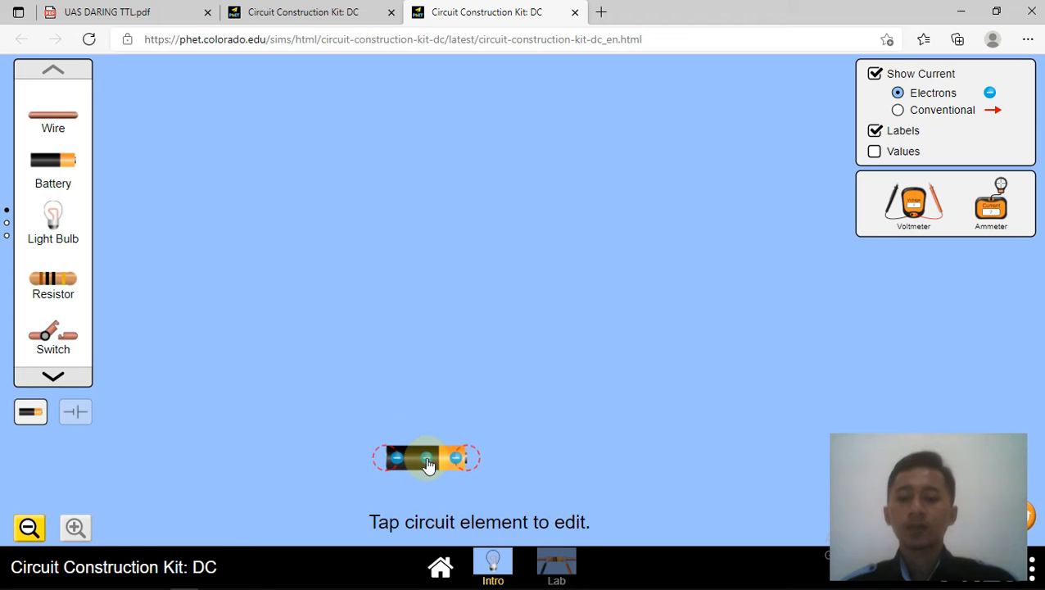
{"action": "left_click_drag", "start_coordinate": [46, 110], "coordinate": [217, 463]}
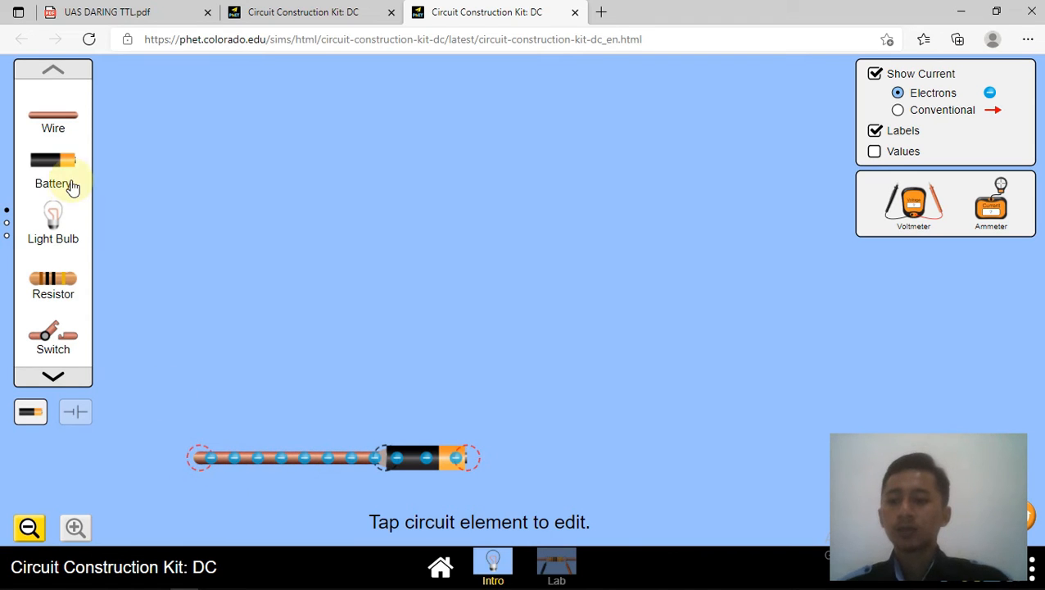
{"action": "left_click_drag", "start_coordinate": [64, 140], "coordinate": [647, 463]}
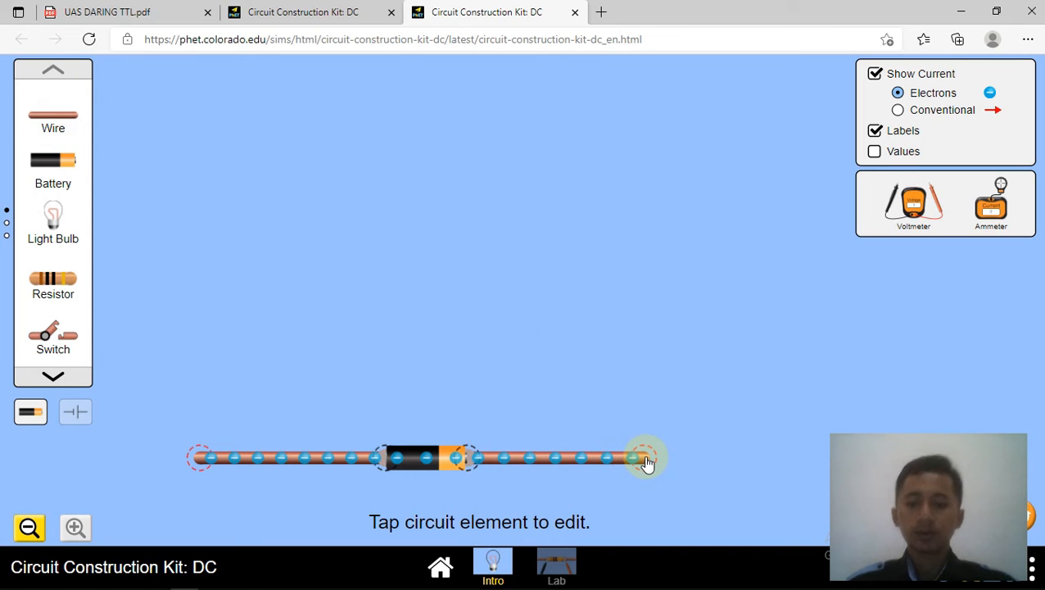
Step: Add a vertical wire rising from each outer end of the battery wires and a short horizontal wire pointing inward from each top
{"action": "left_click_drag", "start_coordinate": [56, 121], "coordinate": [206, 287]}
{"action": "left_click_drag", "start_coordinate": [62, 139], "coordinate": [639, 455]}
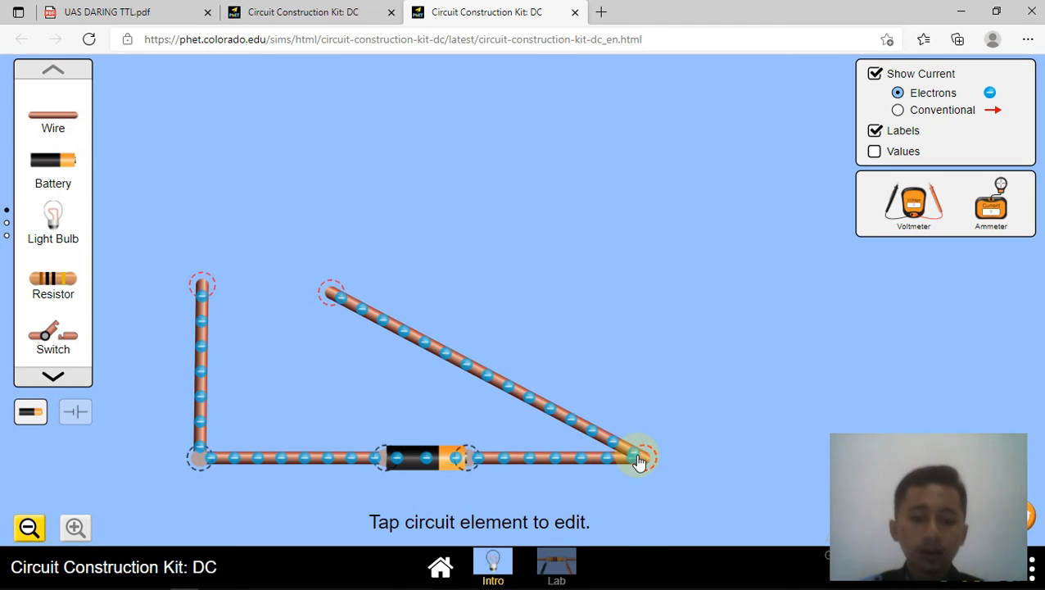
{"action": "left_click_drag", "start_coordinate": [328, 294], "coordinate": [642, 293]}
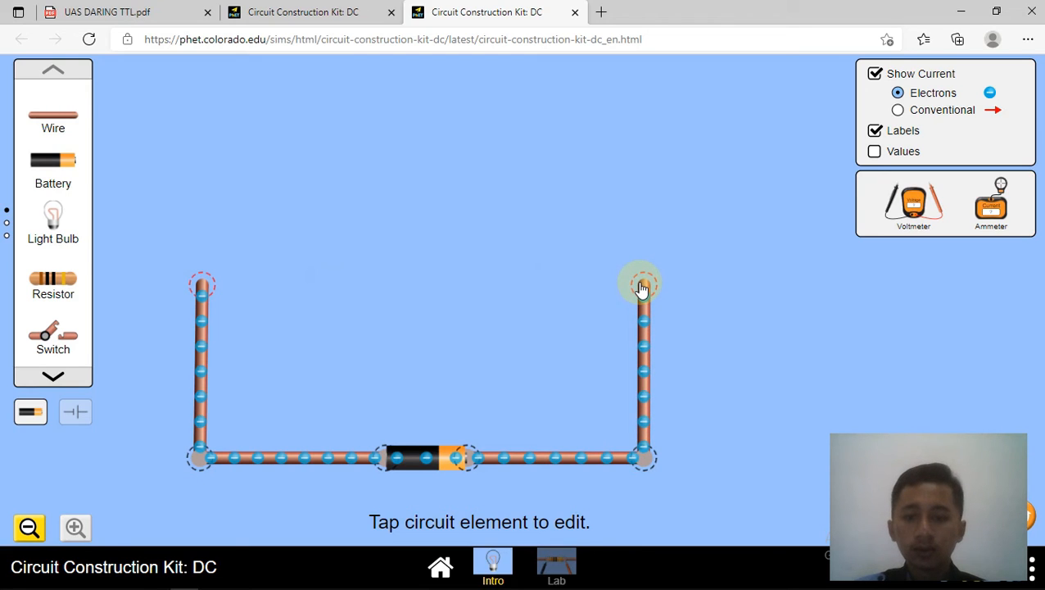
{"action": "left_click_drag", "start_coordinate": [37, 119], "coordinate": [238, 293]}
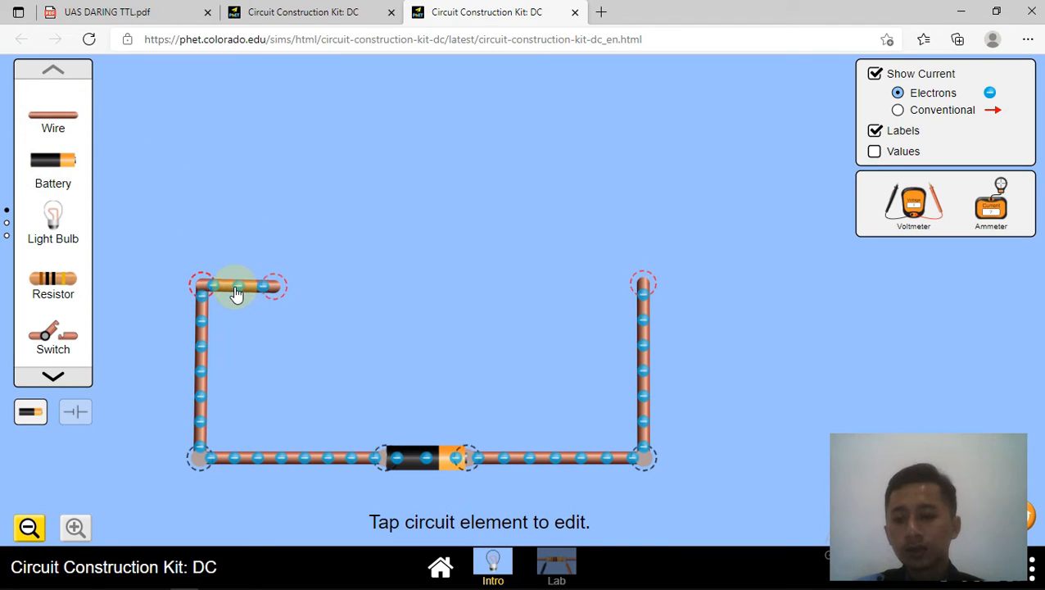
{"action": "left_click_drag", "start_coordinate": [51, 123], "coordinate": [600, 294]}
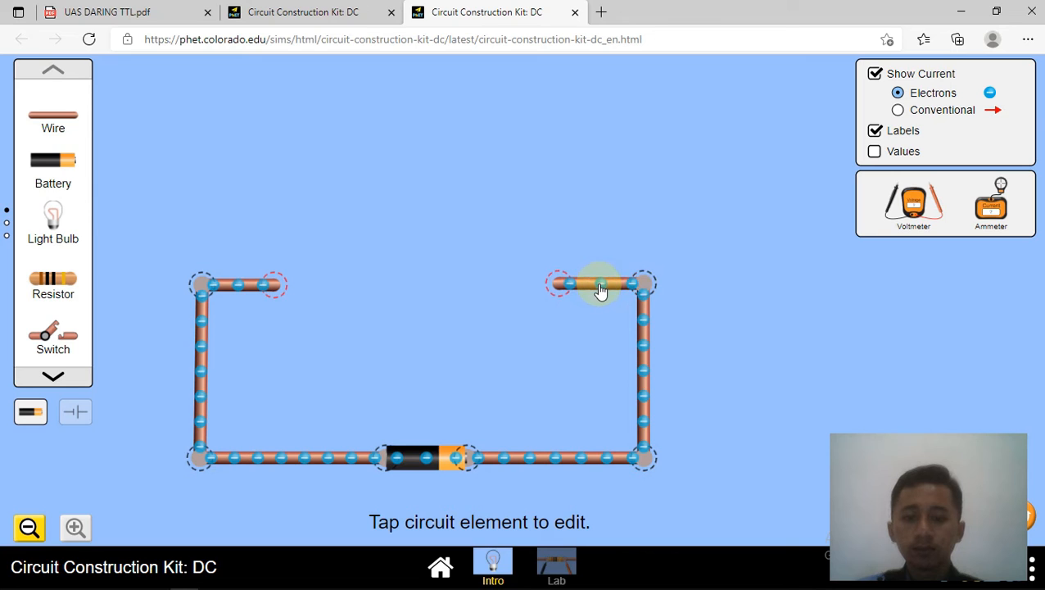
Step: Start the lowest branch with a downward and a horizontal wire leading to a light bulb, and hang a wire from the opposite inner end
{"action": "left_click_drag", "start_coordinate": [76, 128], "coordinate": [271, 395]}
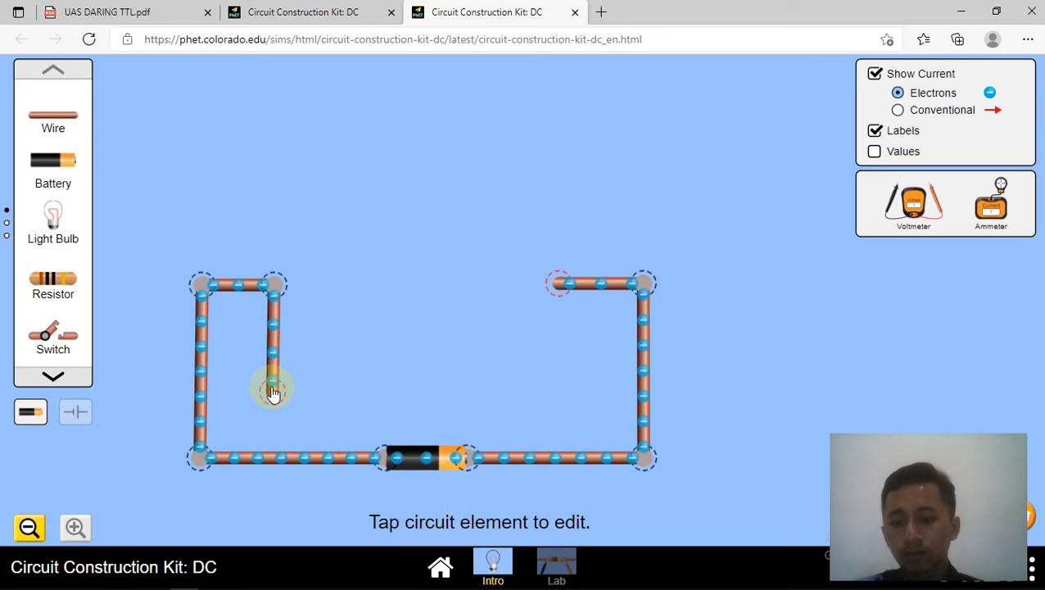
{"action": "left_click_drag", "start_coordinate": [56, 145], "coordinate": [402, 400]}
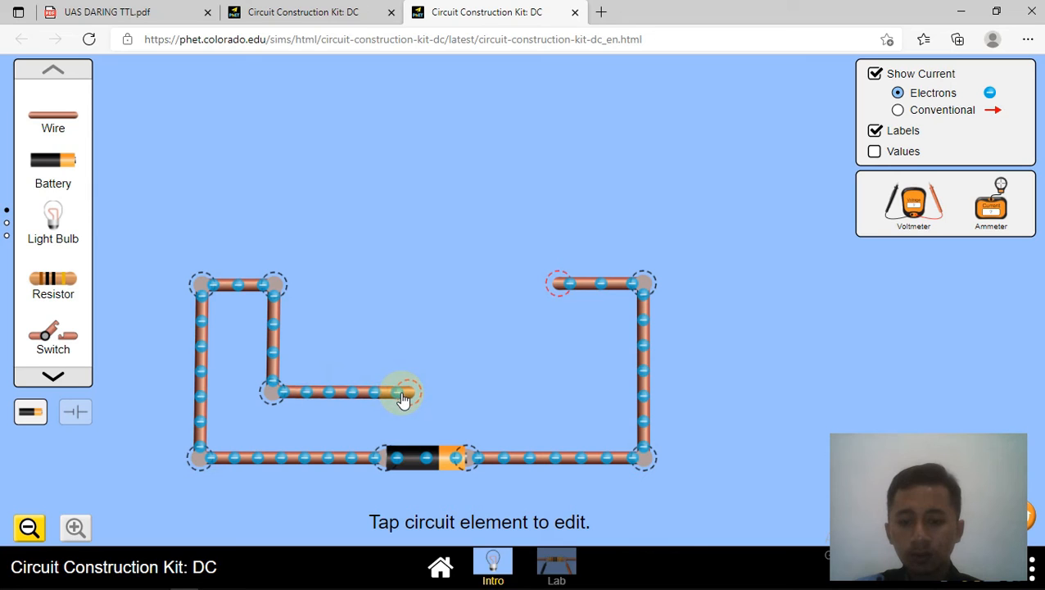
{"action": "left_click_drag", "start_coordinate": [77, 231], "coordinate": [399, 389]}
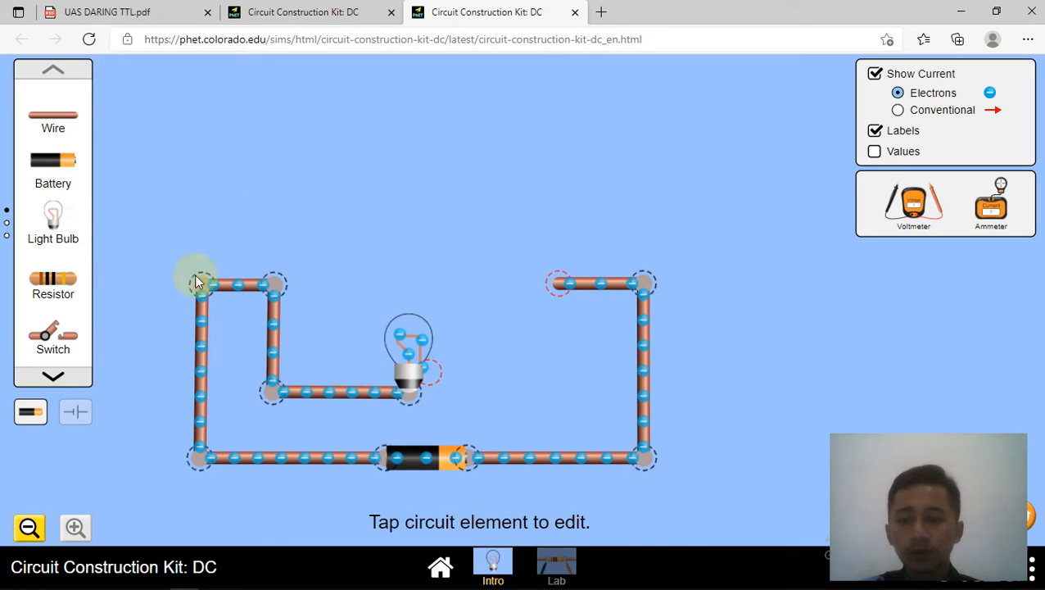
{"action": "left_click_drag", "start_coordinate": [53, 123], "coordinate": [576, 377]}
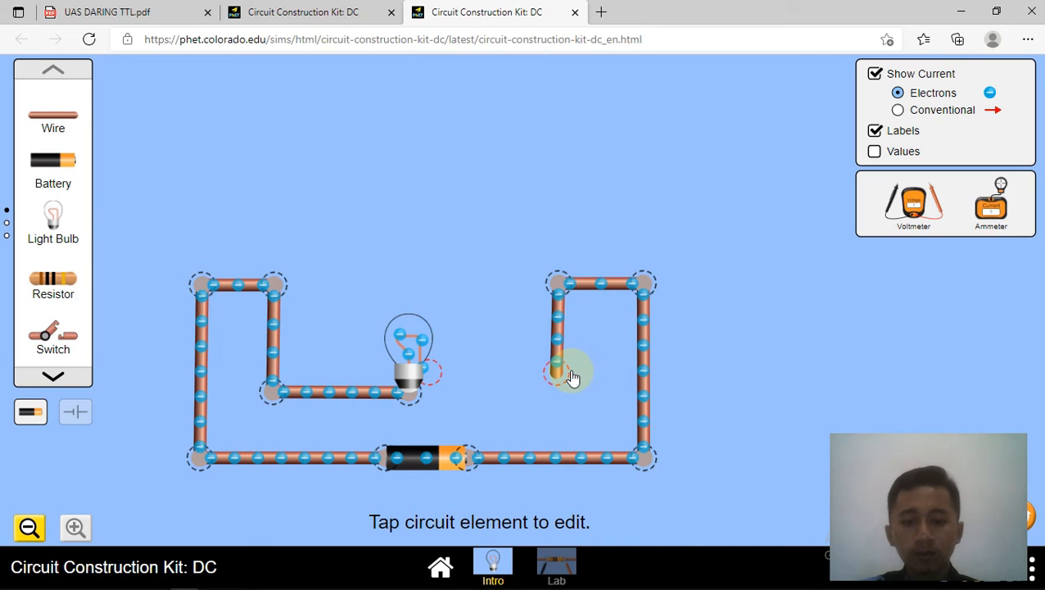
Step: Extend a wire upward from the negative-side inner junction, and add a horizontal wire with a second bulb as the middle branch
{"action": "left_click_drag", "start_coordinate": [37, 128], "coordinate": [279, 165]}
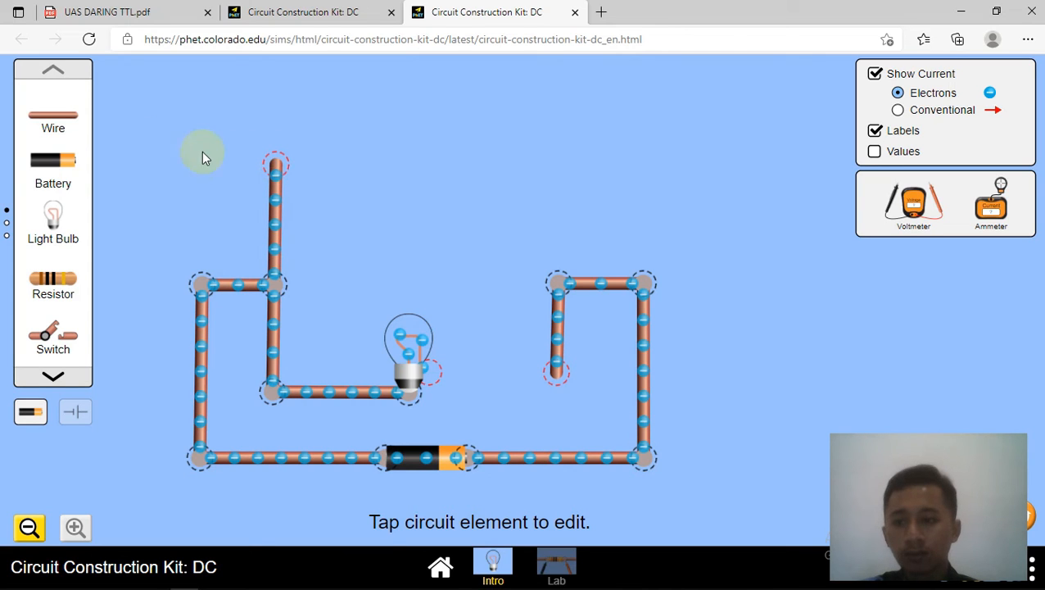
{"action": "left_click_drag", "start_coordinate": [70, 120], "coordinate": [399, 291]}
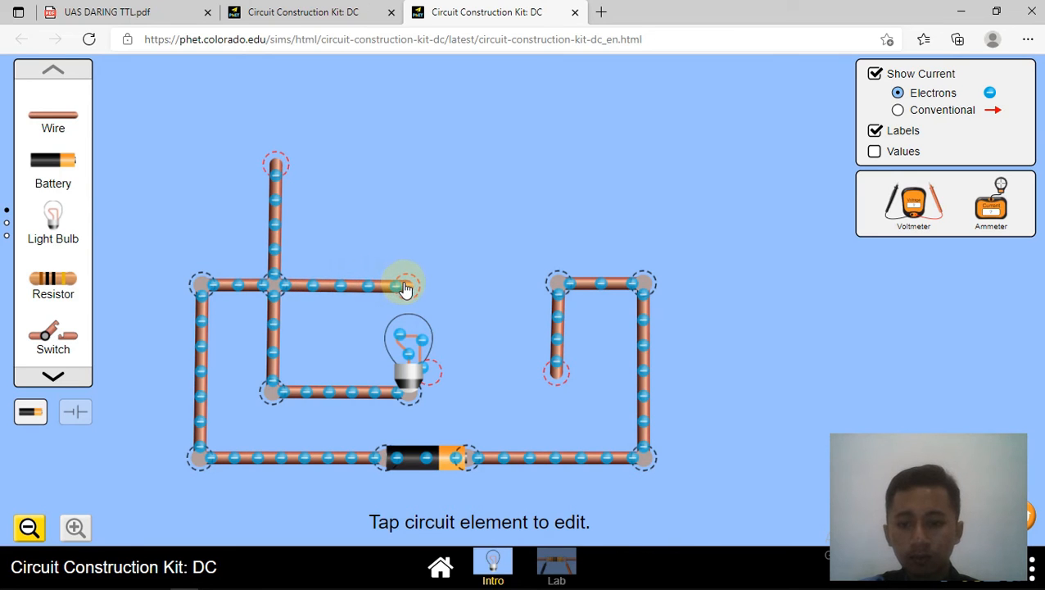
{"action": "left_click_drag", "start_coordinate": [62, 221], "coordinate": [426, 267]}
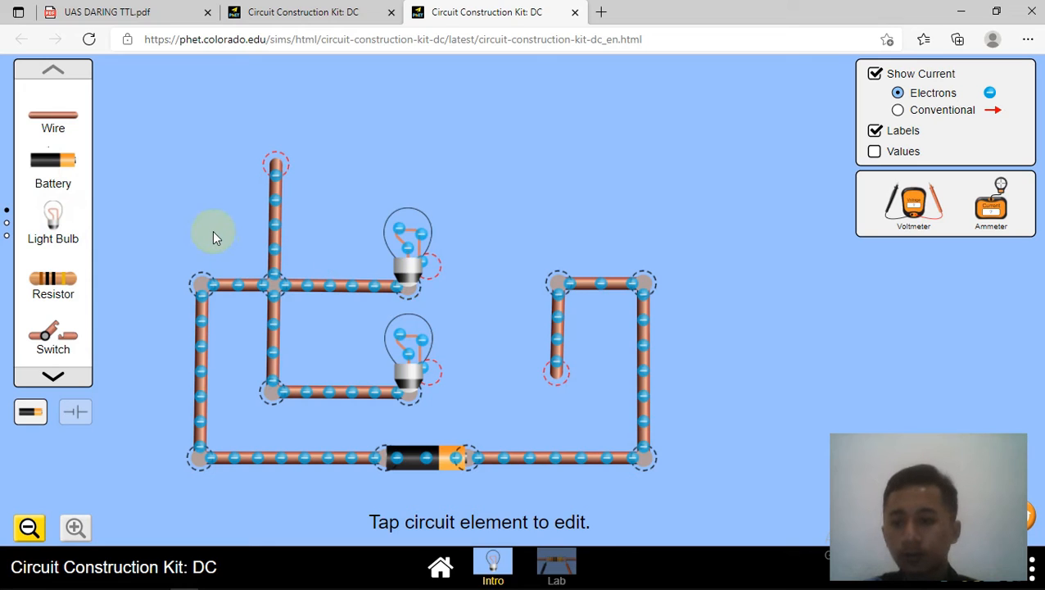
{"action": "left_click_drag", "start_coordinate": [62, 132], "coordinate": [87, 135]}
{"action": "left_click_drag", "start_coordinate": [271, 164], "coordinate": [273, 178]}
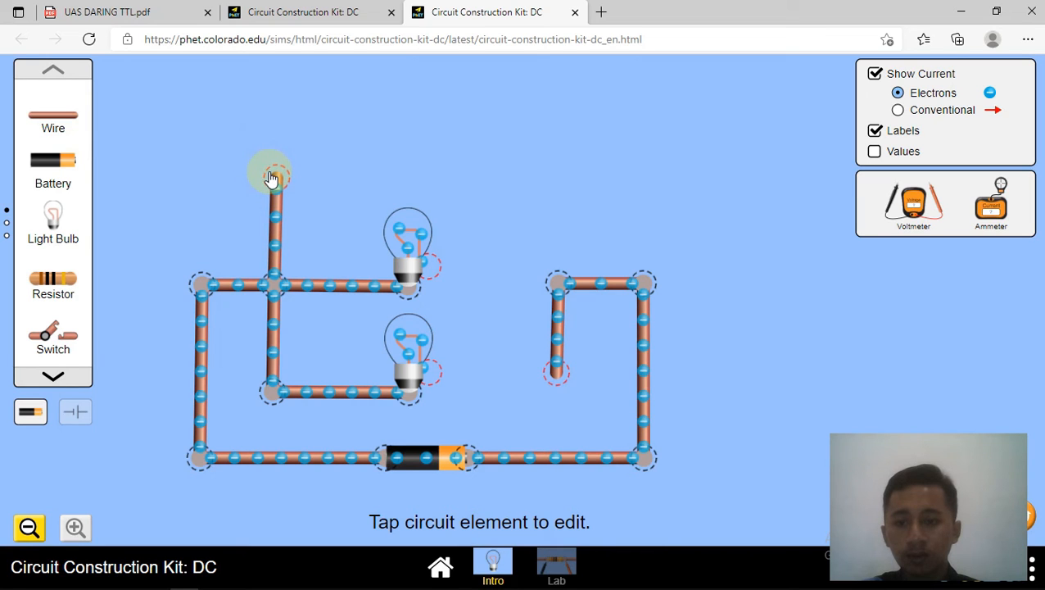
Step: Add a horizontal wire pointing inward from the top of the negative-side vertical wire, ending above the middle bulb
{"action": "left_click_drag", "start_coordinate": [67, 122], "coordinate": [271, 192]}
{"action": "left_click", "coordinate": [345, 188]}
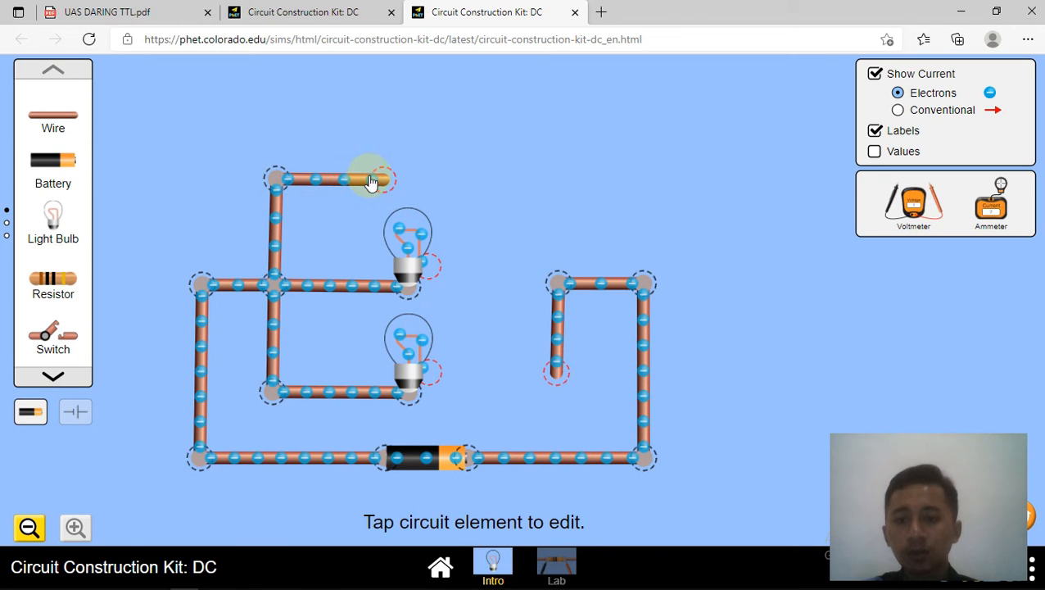
{"action": "left_click_drag", "start_coordinate": [375, 182], "coordinate": [401, 181]}
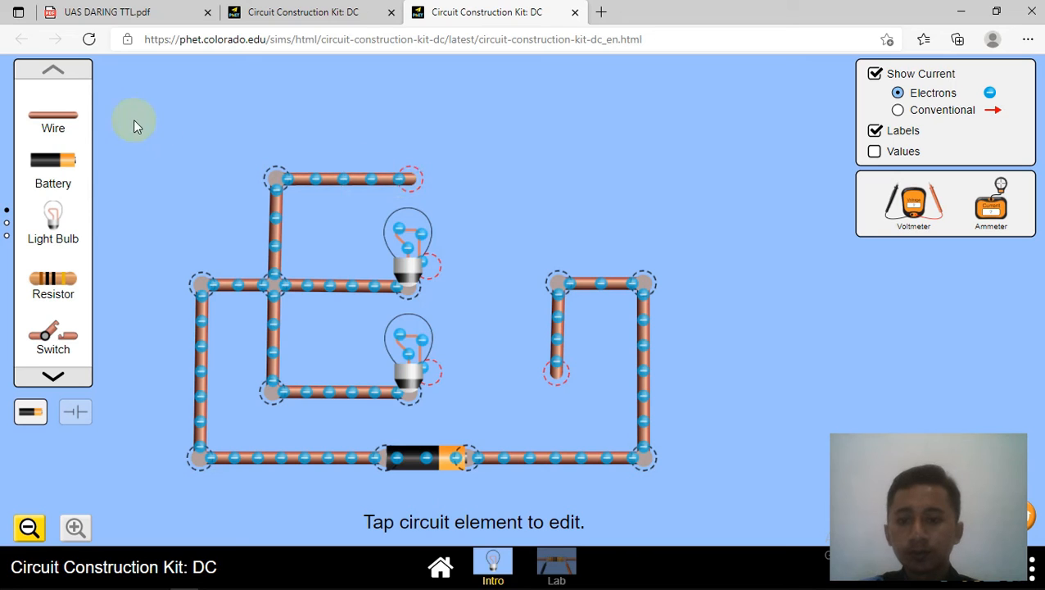
Step: Place a third light bulb at the free end of the top branch's wire
{"action": "left_click_drag", "start_coordinate": [57, 213], "coordinate": [379, 197]}
{"action": "left_click", "coordinate": [396, 183]}
{"action": "left_click", "coordinate": [381, 176]}
{"action": "right_click", "coordinate": [385, 175]}
{"action": "left_click", "coordinate": [383, 172]}
{"action": "left_click", "coordinate": [383, 170]}
{"action": "right_click", "coordinate": [383, 167]}
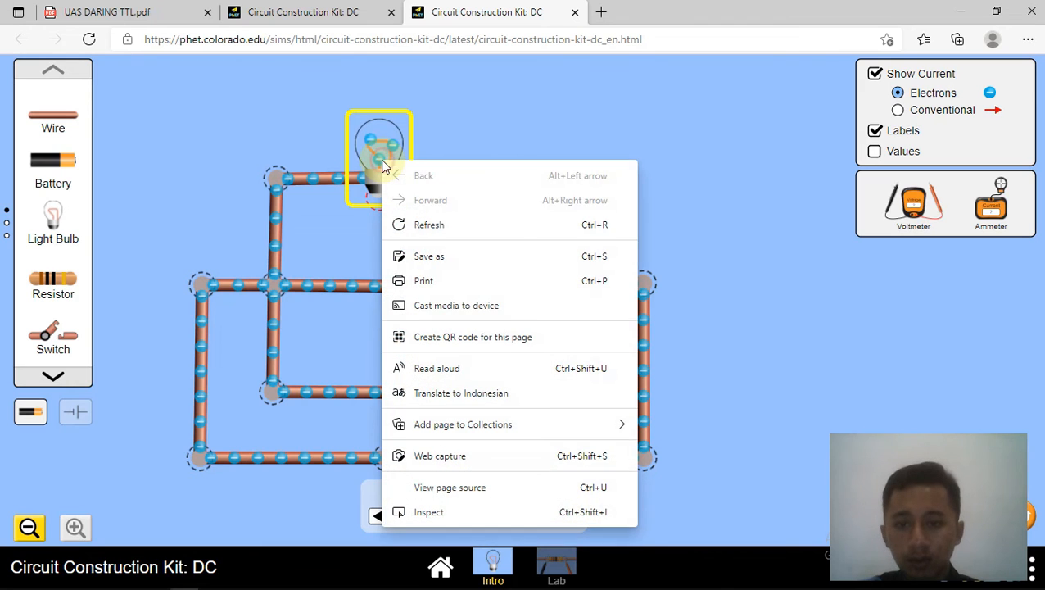
{"action": "left_click", "coordinate": [347, 205]}
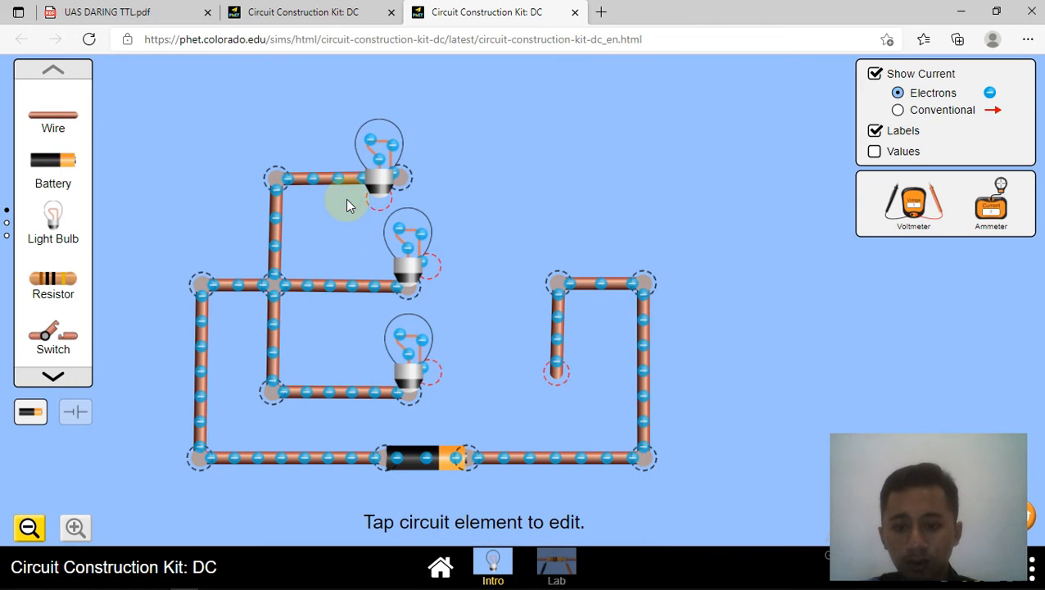
{"action": "left_click", "coordinate": [379, 161]}
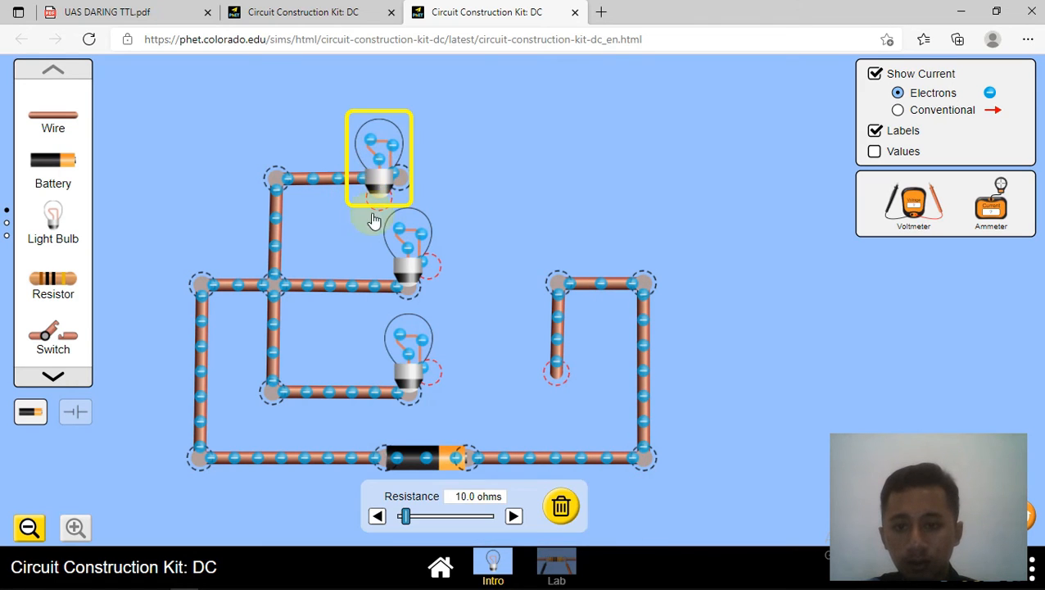
{"action": "left_click_drag", "start_coordinate": [374, 212], "coordinate": [348, 182]}
{"action": "left_click", "coordinate": [371, 176]}
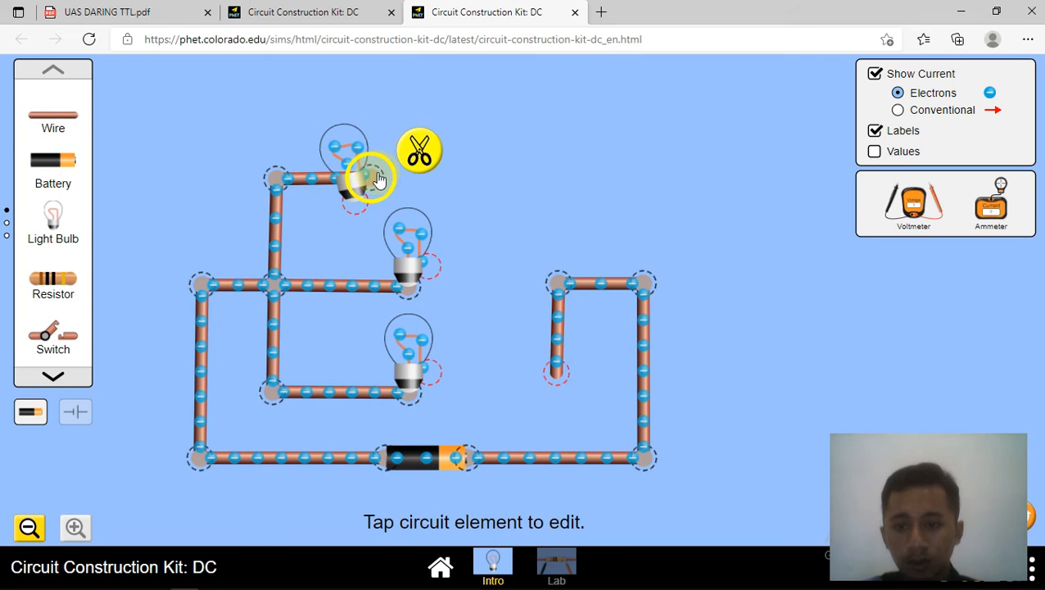
Step: Split the junction between the third bulb and its wire, move the bulb clear, and straighten the wire back to horizontal
{"action": "left_click", "coordinate": [422, 151]}
{"action": "left_click_drag", "start_coordinate": [370, 185], "coordinate": [421, 91]}
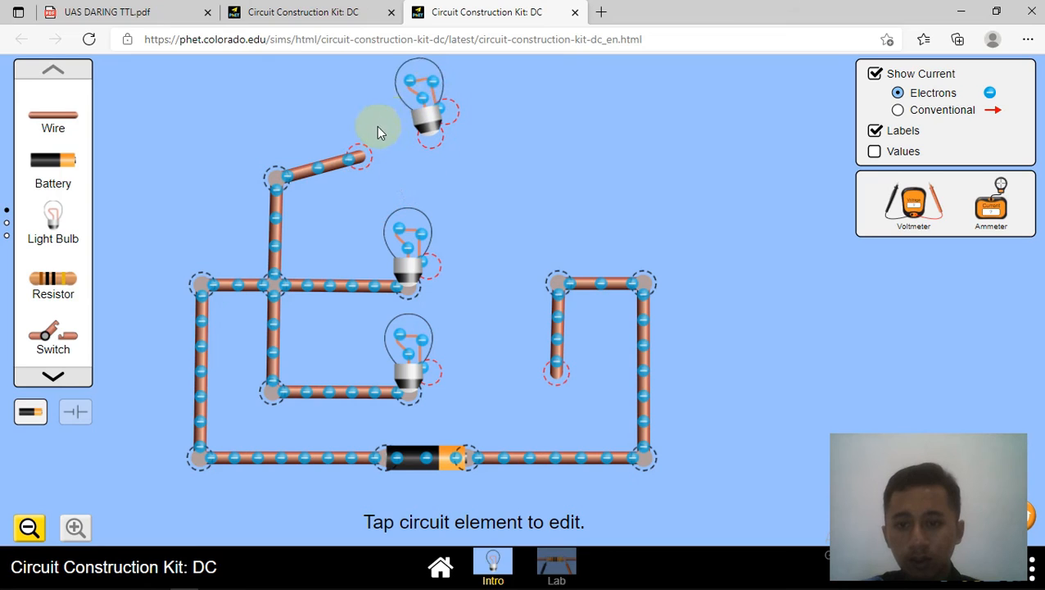
{"action": "left_click_drag", "start_coordinate": [364, 157], "coordinate": [410, 176]}
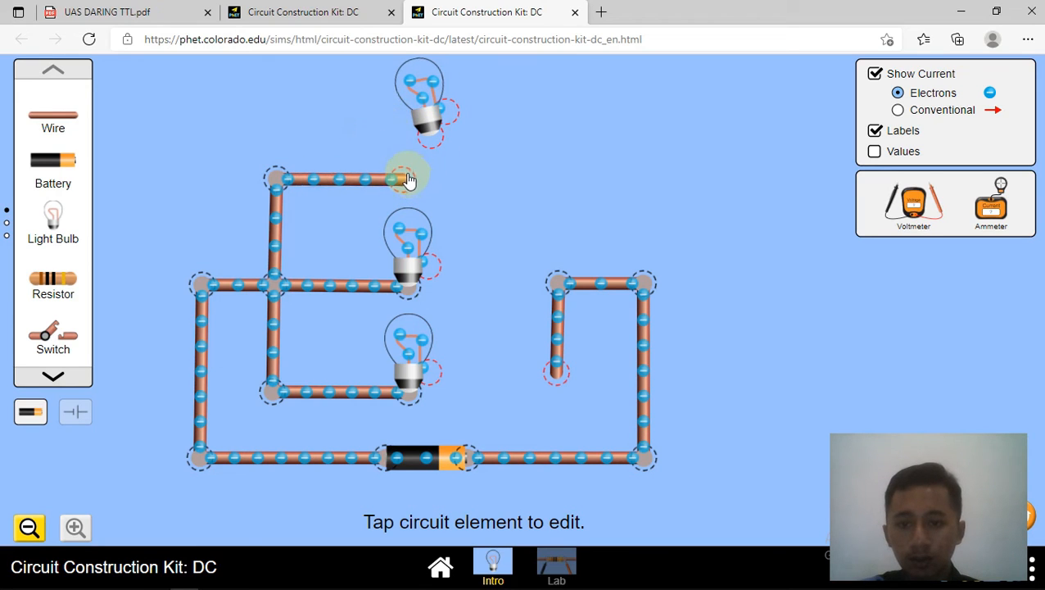
Step: Attach the third bulb's base terminal to the free end of the top branch's wire, with its side terminal left open
{"action": "mouse_move", "coordinate": [434, 124]}
{"action": "left_mouse_down"}
{"action": "mouse_move", "coordinate": [420, 151]}
{"action": "mouse_move", "coordinate": [434, 135]}
{"action": "mouse_move", "coordinate": [455, 136]}
{"action": "mouse_move", "coordinate": [440, 139]}
{"action": "left_mouse_up"}
{"action": "left_click", "coordinate": [438, 174]}
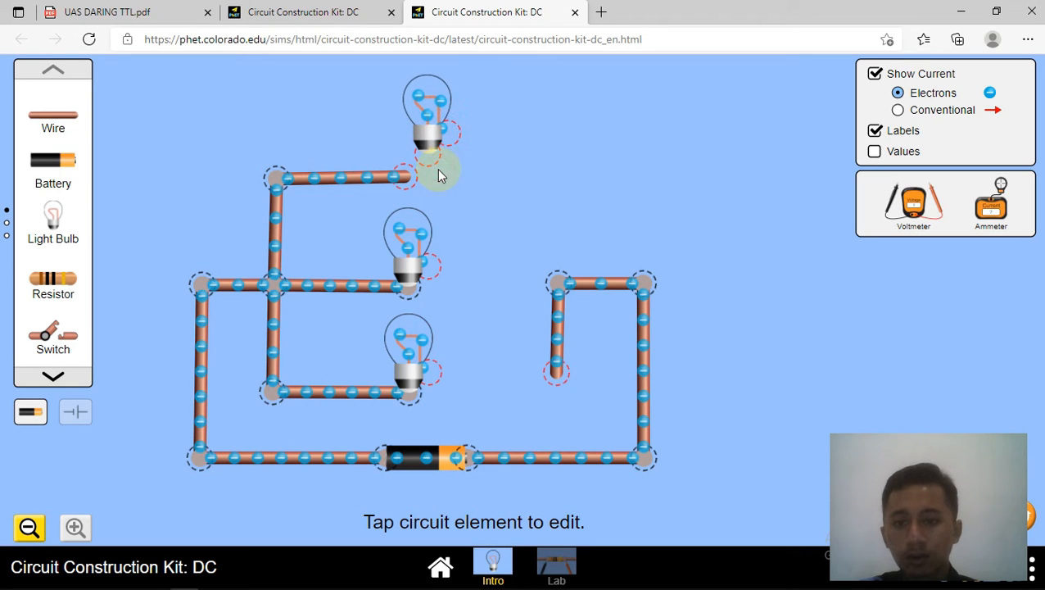
{"action": "right_click", "coordinate": [409, 153]}
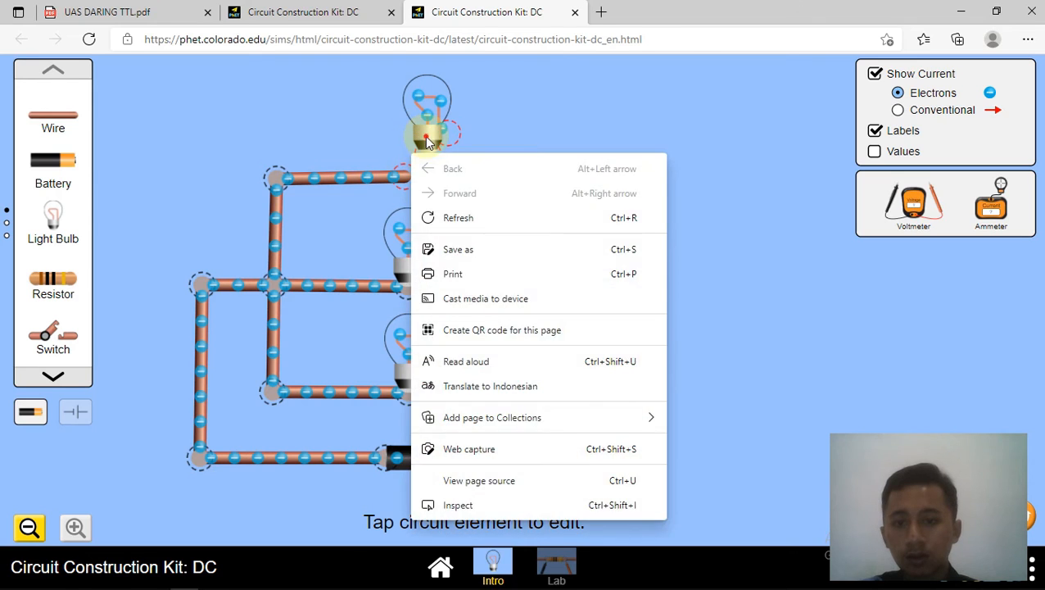
{"action": "left_click", "coordinate": [426, 137]}
{"action": "left_click_drag", "start_coordinate": [428, 137], "coordinate": [417, 149]}
{"action": "left_click", "coordinate": [414, 158]}
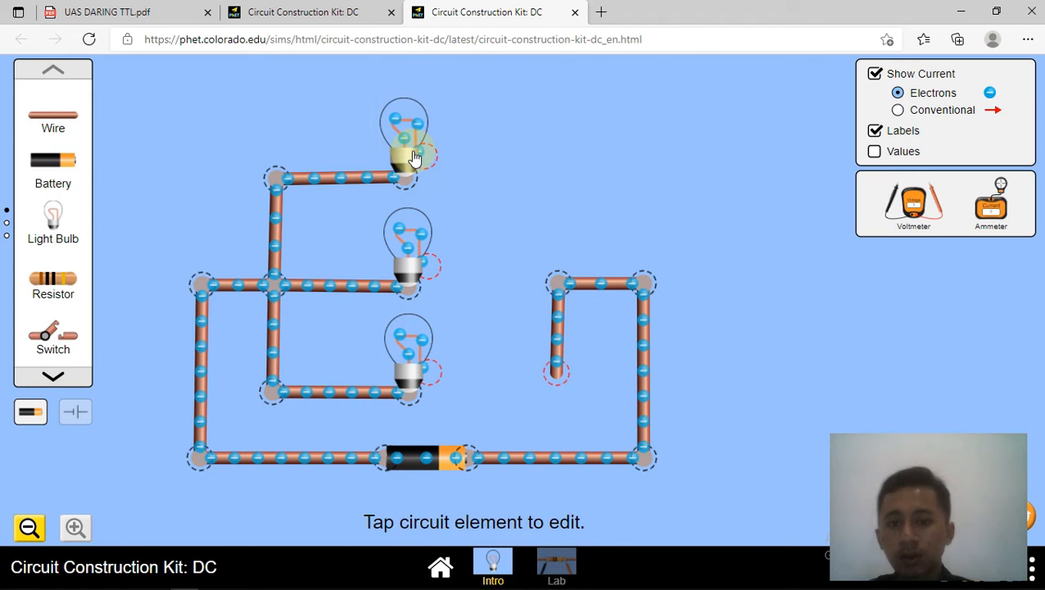
Step: Extend a wire upward from the positive-side inner junction and wire each bulb's side terminal across to complete the three parallel branches
{"action": "left_click_drag", "start_coordinate": [61, 131], "coordinate": [515, 158]}
{"action": "left_click_drag", "start_coordinate": [70, 127], "coordinate": [560, 158]}
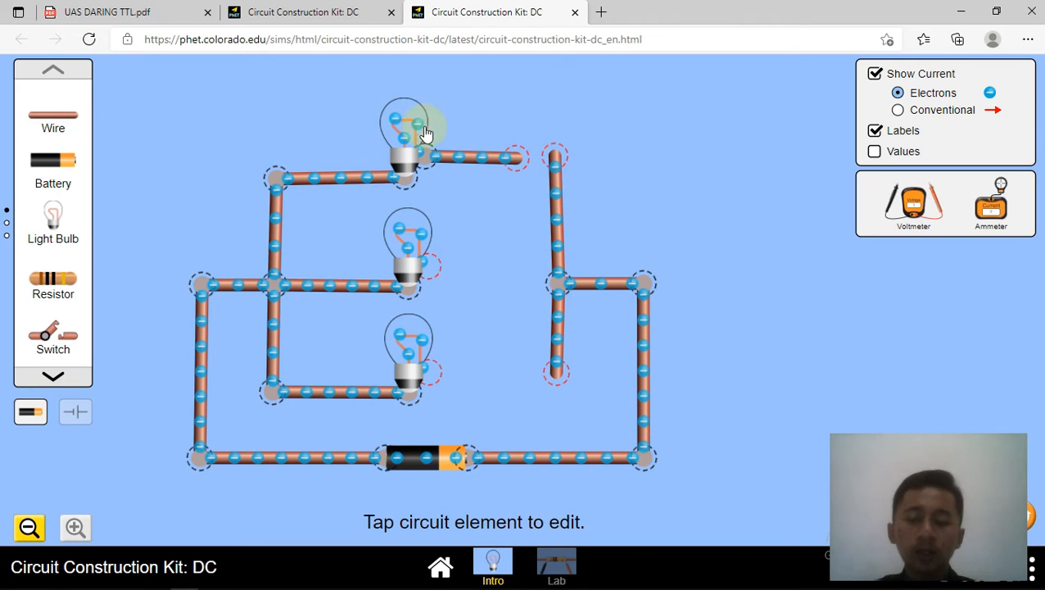
{"action": "left_click_drag", "start_coordinate": [522, 160], "coordinate": [542, 154]}
{"action": "left_click_drag", "start_coordinate": [71, 117], "coordinate": [555, 284]}
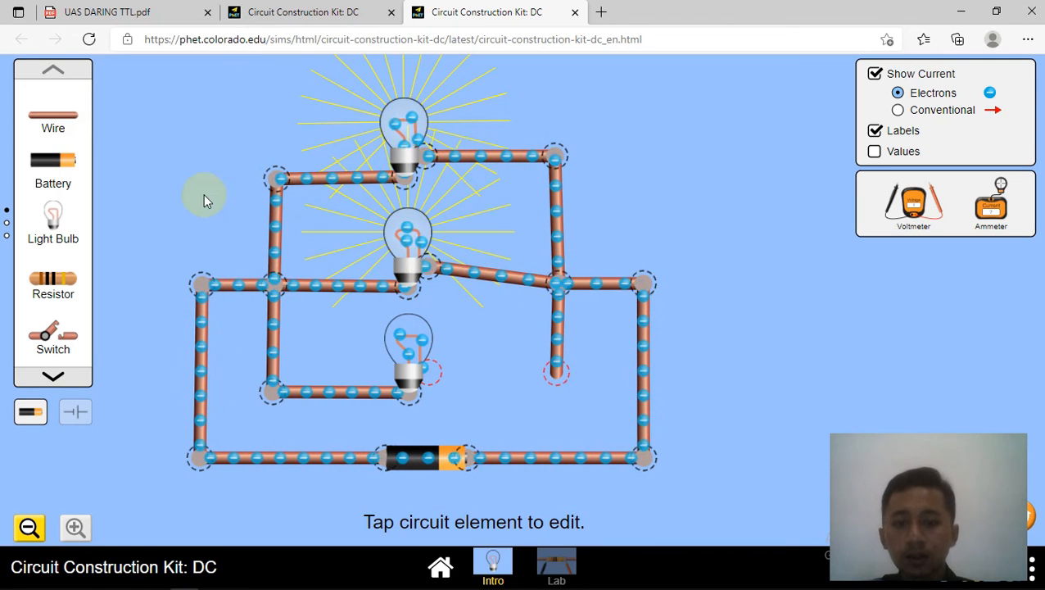
{"action": "left_click_drag", "start_coordinate": [52, 116], "coordinate": [552, 374]}
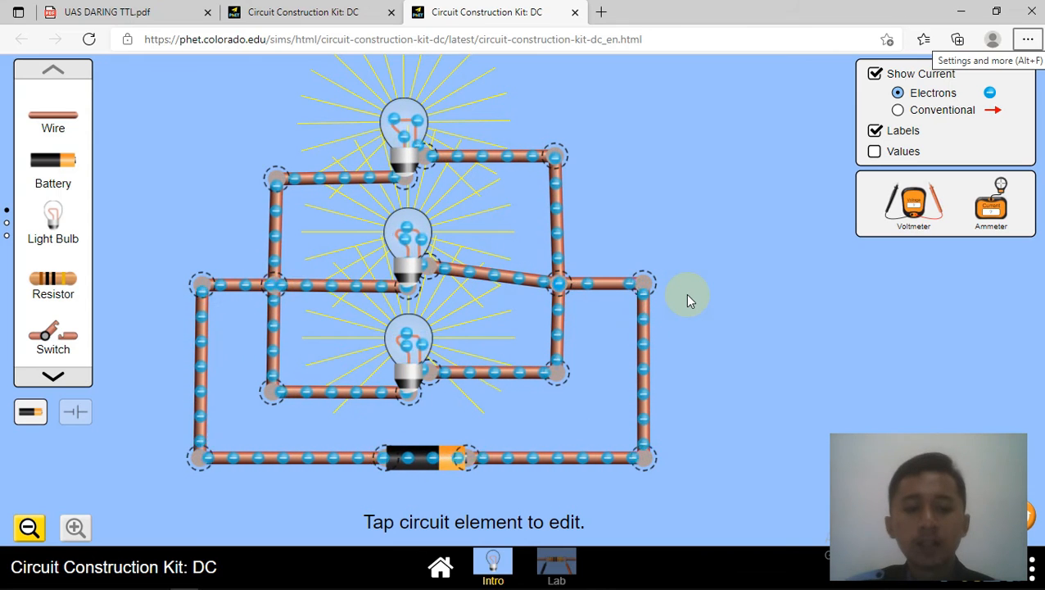
Step: Show the component values and set the resistance of all three bulbs to 60 ohms
{"action": "left_click", "coordinate": [875, 151]}
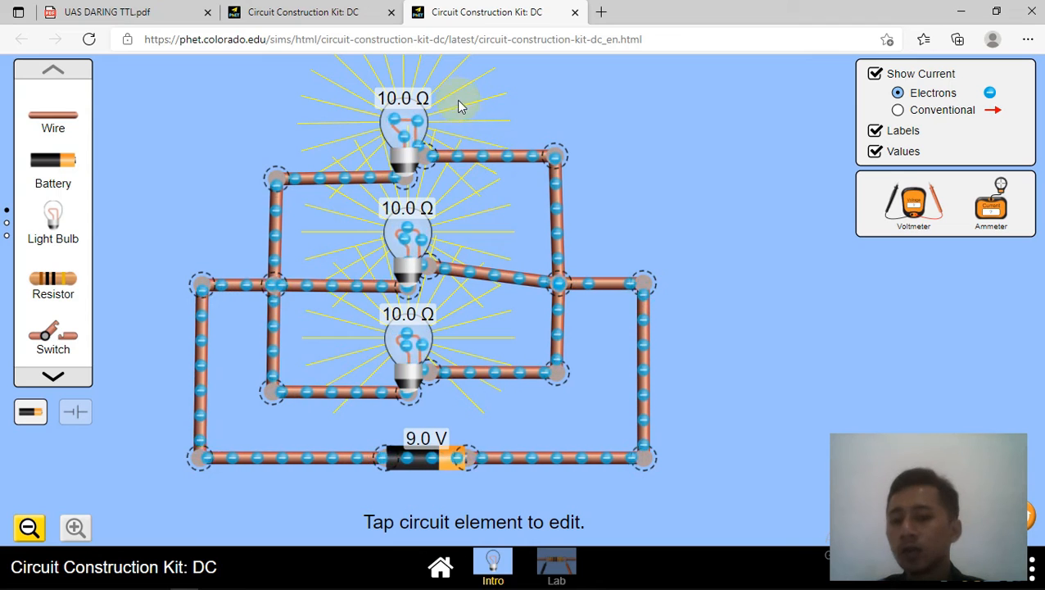
{"action": "left_click", "coordinate": [417, 121]}
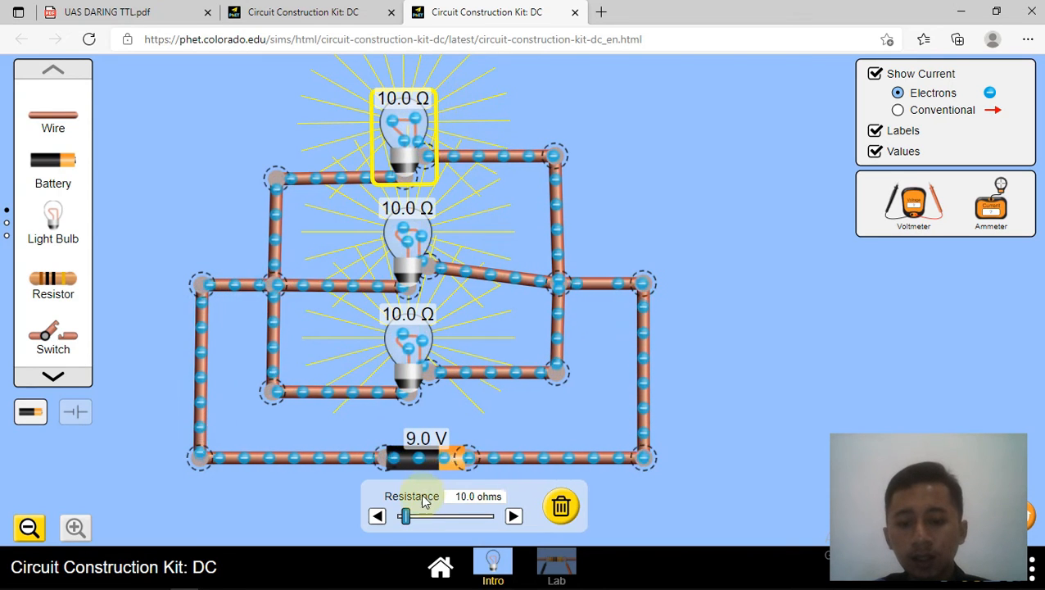
{"action": "left_click_drag", "start_coordinate": [409, 519], "coordinate": [438, 525]}
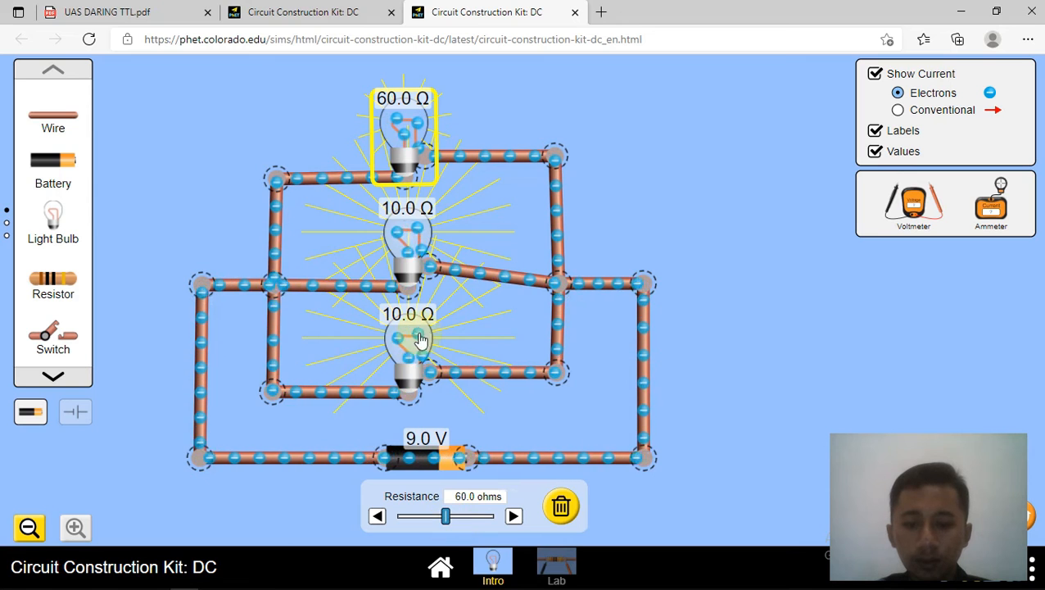
{"action": "left_click", "coordinate": [412, 221]}
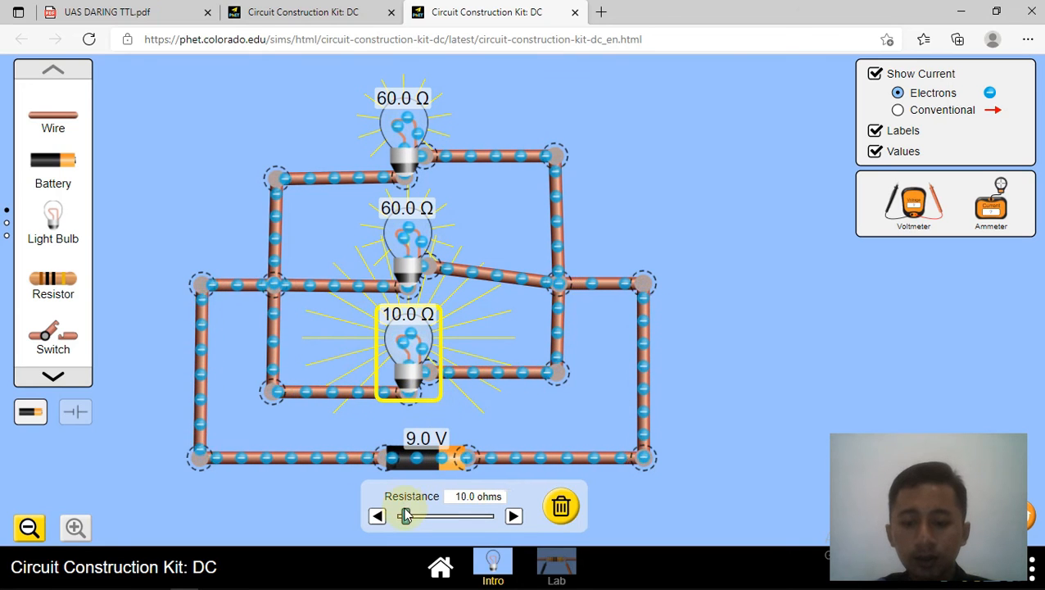
{"action": "left_click_drag", "start_coordinate": [407, 517], "coordinate": [446, 529]}
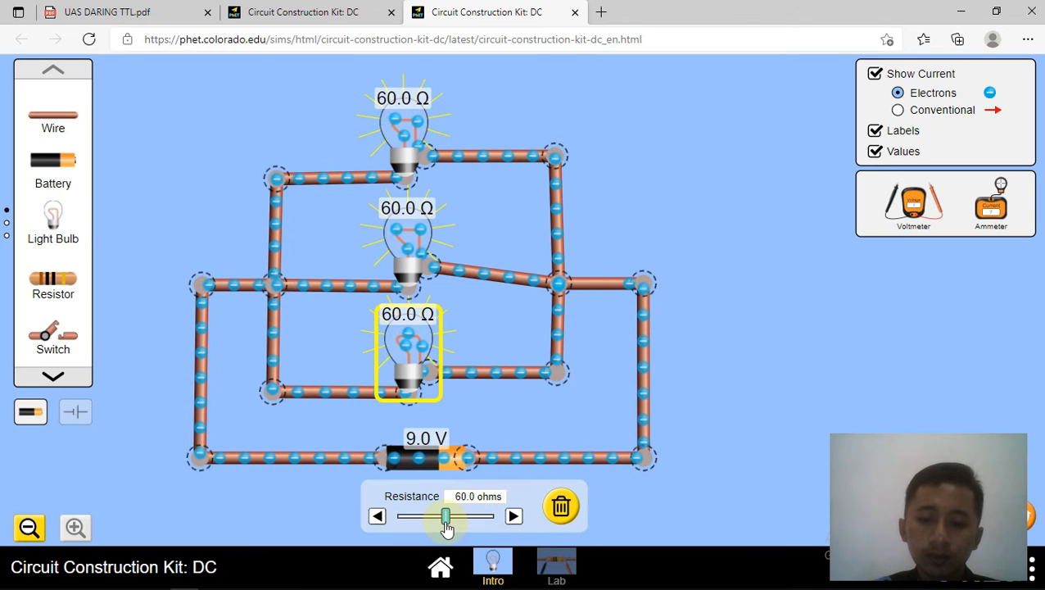
{"action": "left_click", "coordinate": [492, 423]}
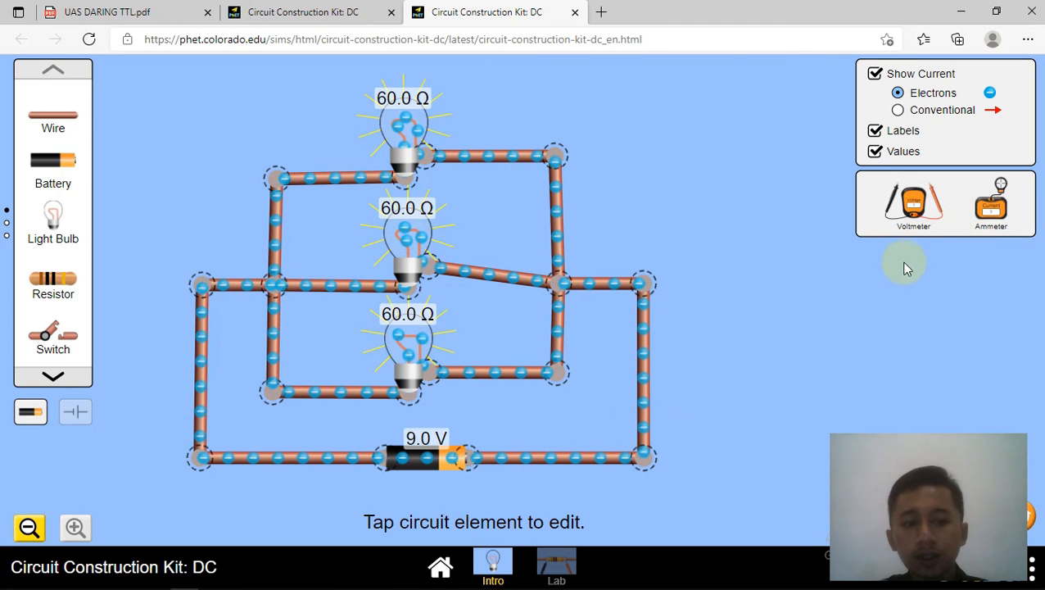
Step: Place an ammeter beside the circuit and measure the current in the outer vertical wire on the battery's positive side
{"action": "right_click", "coordinate": [985, 215]}
{"action": "key", "text": "Escape"}
{"action": "left_click_drag", "start_coordinate": [988, 209], "coordinate": [758, 408]}
{"action": "left_click_drag", "start_coordinate": [788, 364], "coordinate": [647, 374]}
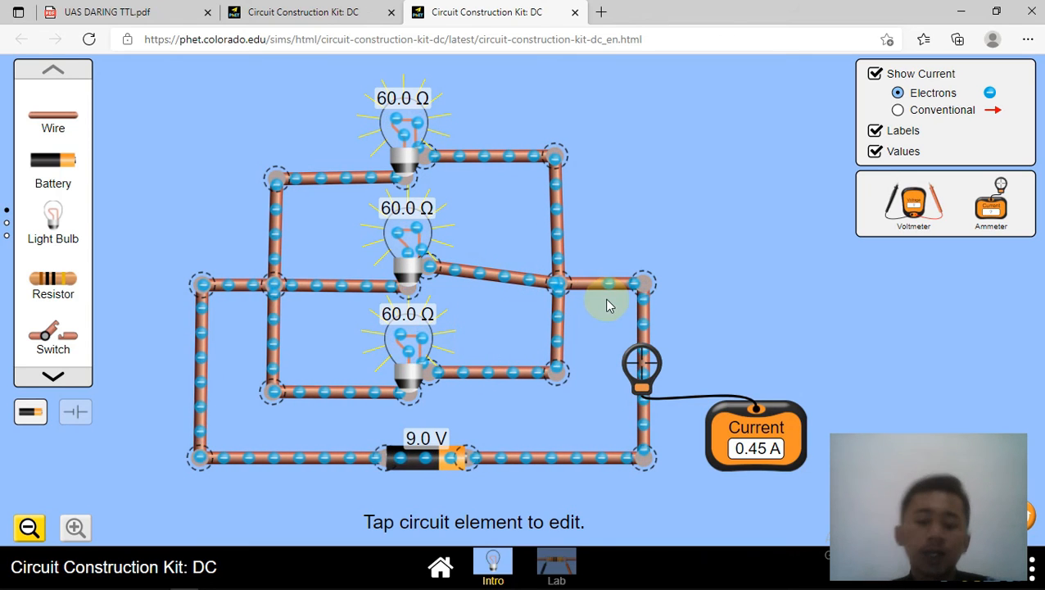
Step: Measure the current in the lowest, middle and top branches, and return the ammeter probe to the outer vertical wire
{"action": "left_click_drag", "start_coordinate": [645, 363], "coordinate": [511, 373]}
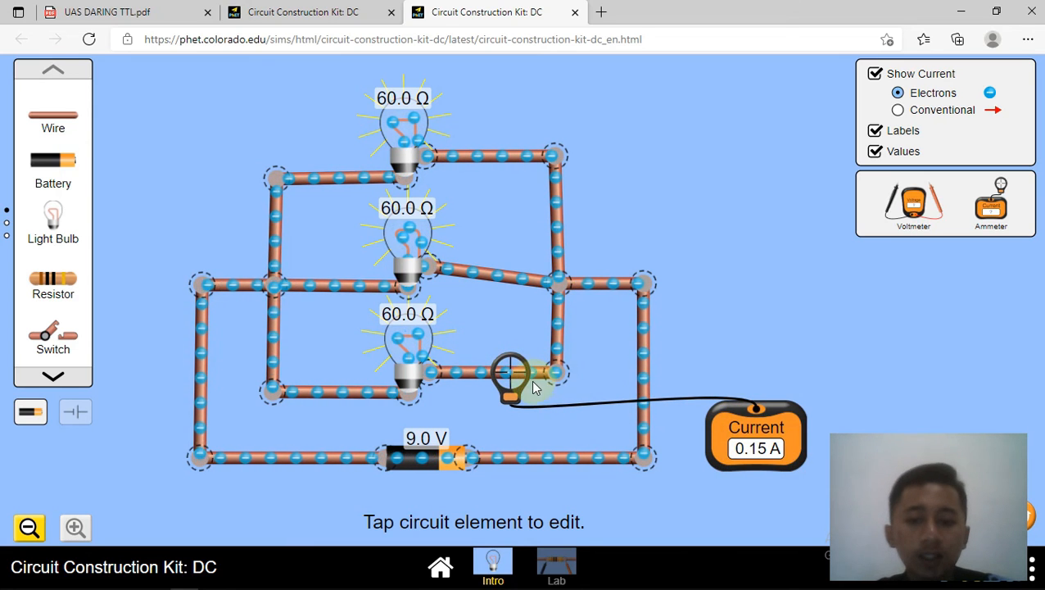
{"action": "left_click_drag", "start_coordinate": [510, 373], "coordinate": [508, 278]}
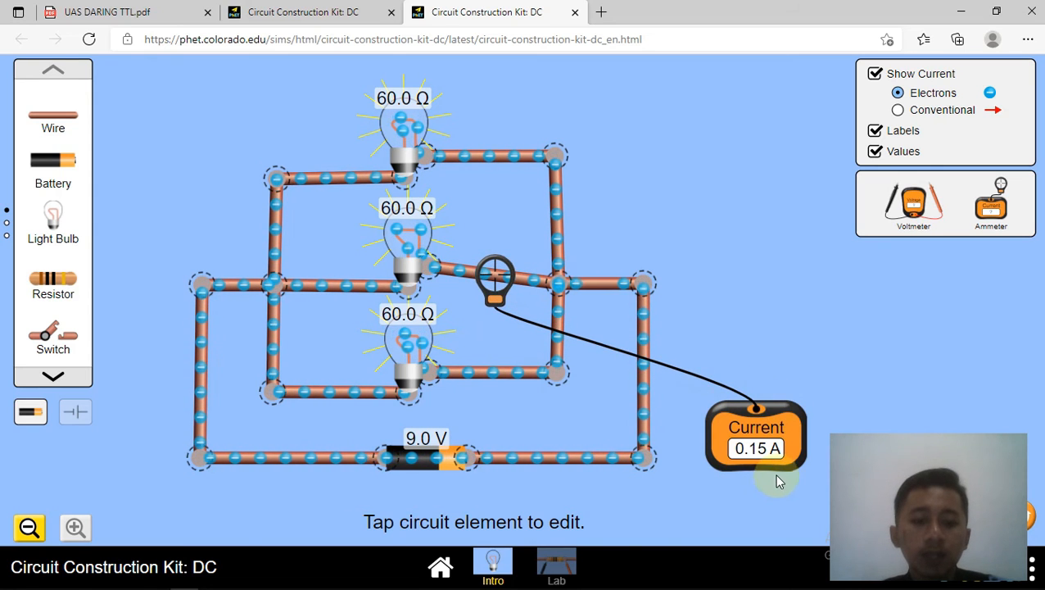
{"action": "left_click_drag", "start_coordinate": [497, 276], "coordinate": [502, 138]}
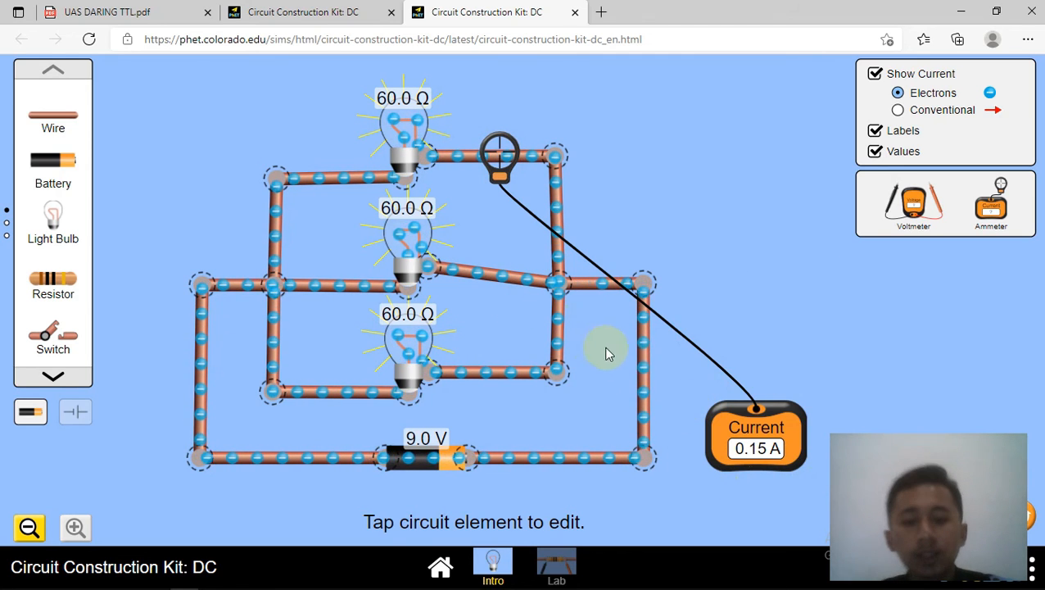
{"action": "left_click_drag", "start_coordinate": [497, 147], "coordinate": [646, 323]}
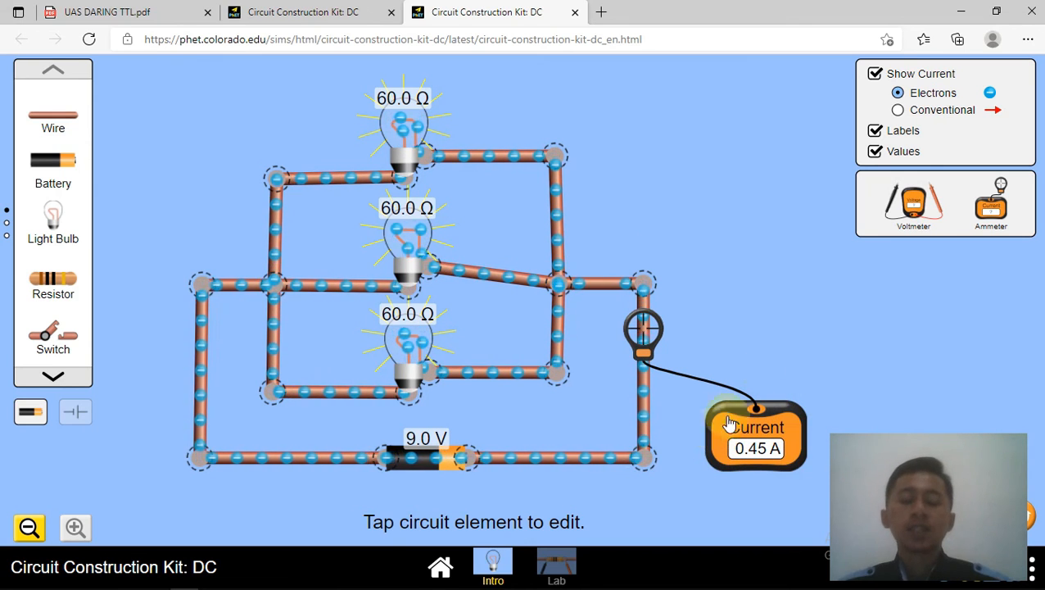
Step: Place a voltmeter near the battery and measure the voltage across each parallel bulb, working from the lowest branch to the top
{"action": "left_click_drag", "start_coordinate": [926, 201], "coordinate": [326, 501]}
{"action": "left_click_drag", "start_coordinate": [262, 461], "coordinate": [310, 461]}
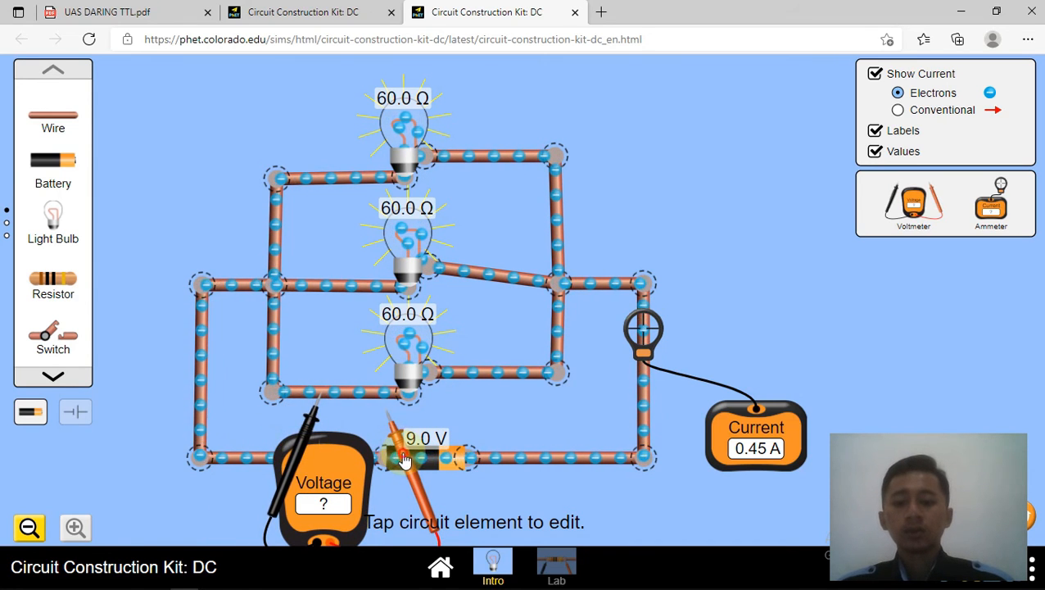
{"action": "left_click_drag", "start_coordinate": [404, 461], "coordinate": [457, 426]}
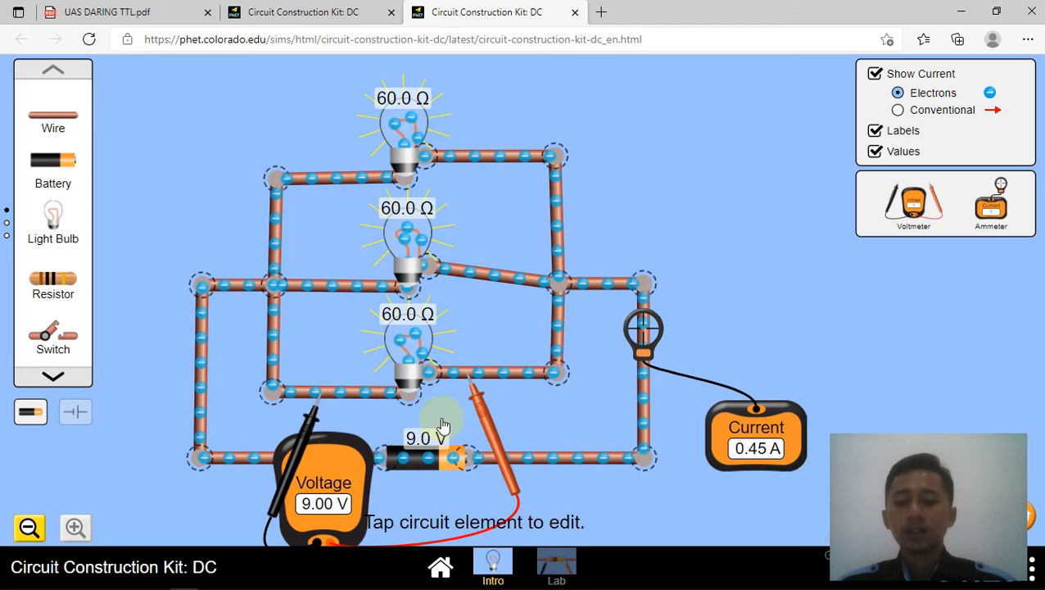
{"action": "left_click_drag", "start_coordinate": [316, 439], "coordinate": [343, 328]}
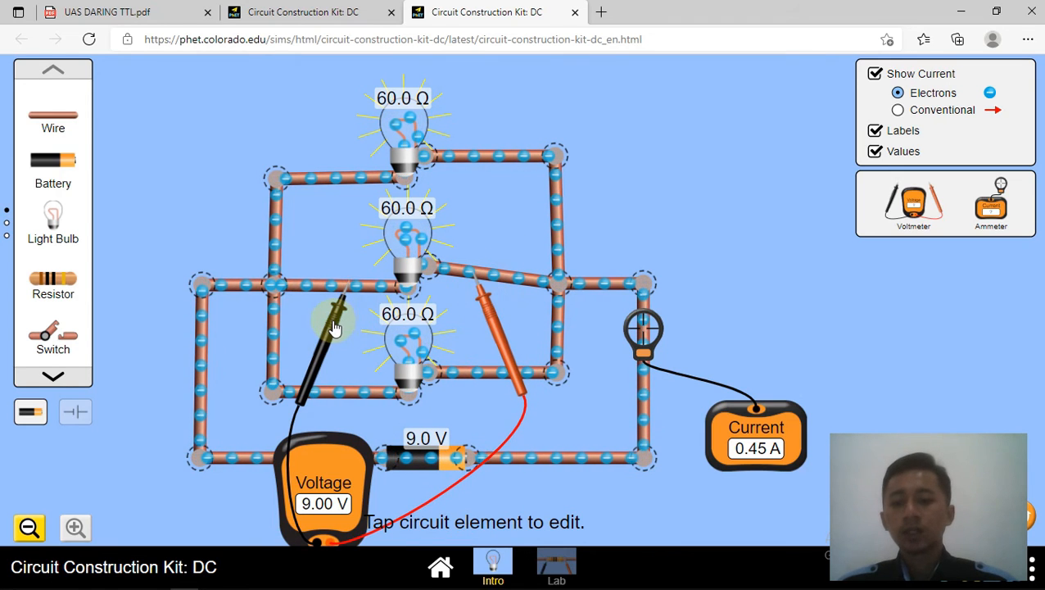
{"action": "left_click_drag", "start_coordinate": [342, 300], "coordinate": [341, 229]}
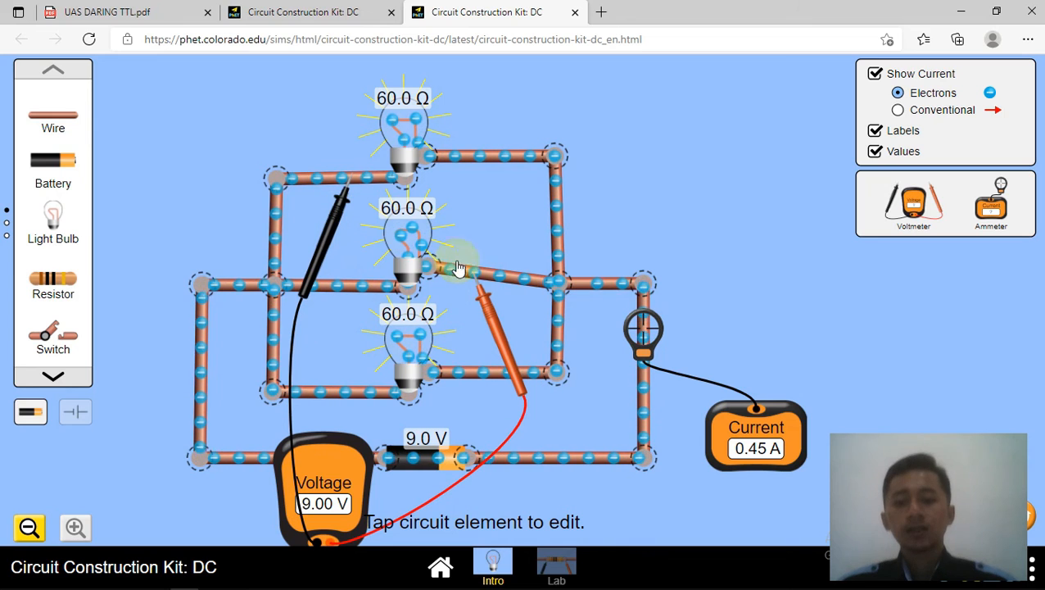